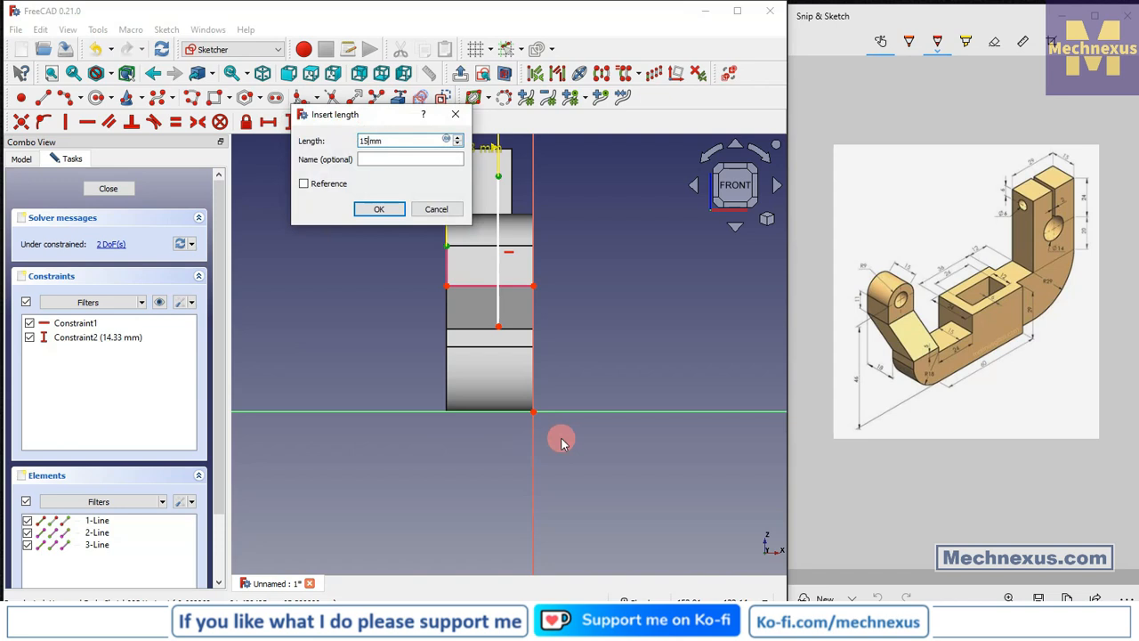
Confirm the 15 mm distance and constrain the vertical line's lower endpoint onto the horizontal edge of the body.
{"action": "key", "text": "Return"}
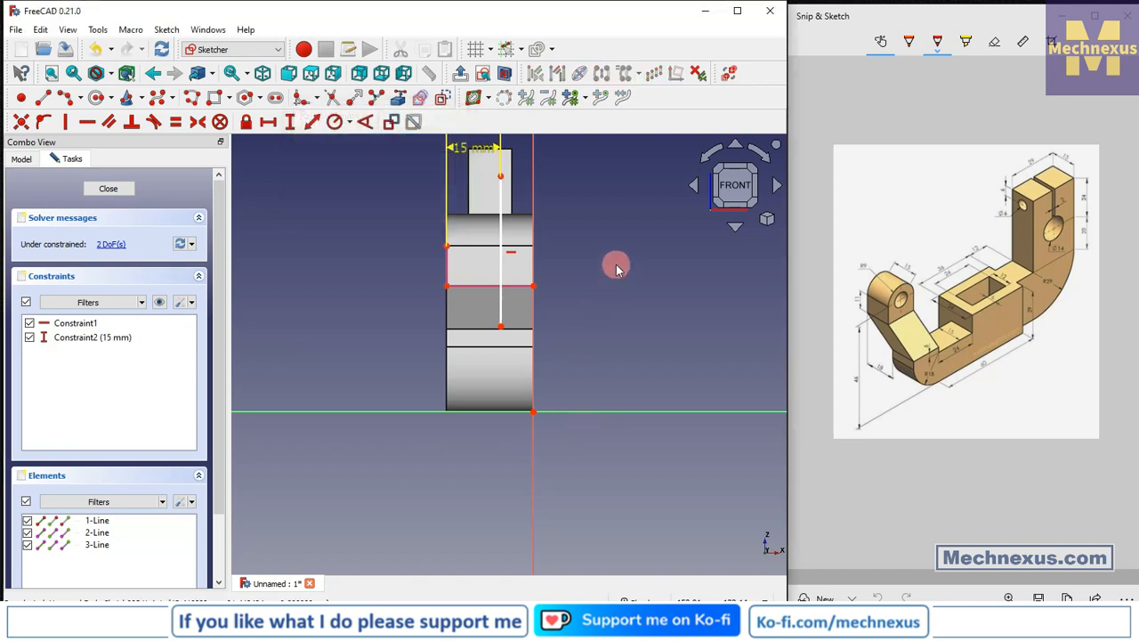
{"action": "scroll", "coordinate": [521, 328], "scroll_direction": "up", "scroll_amount": 1}
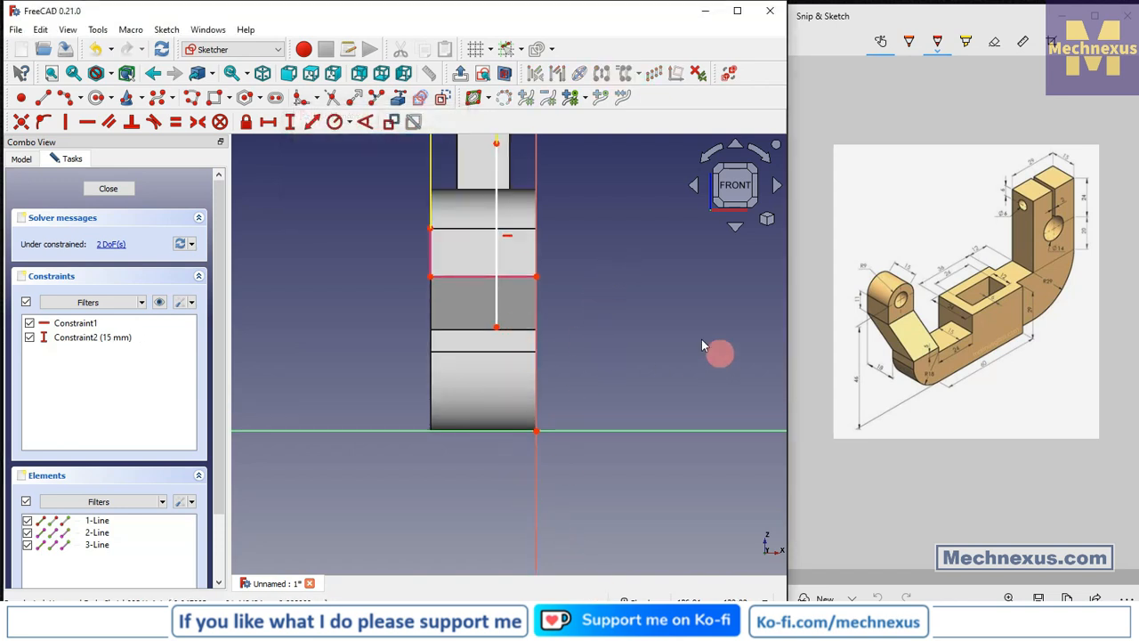
{"action": "left_click", "coordinate": [496, 326]}
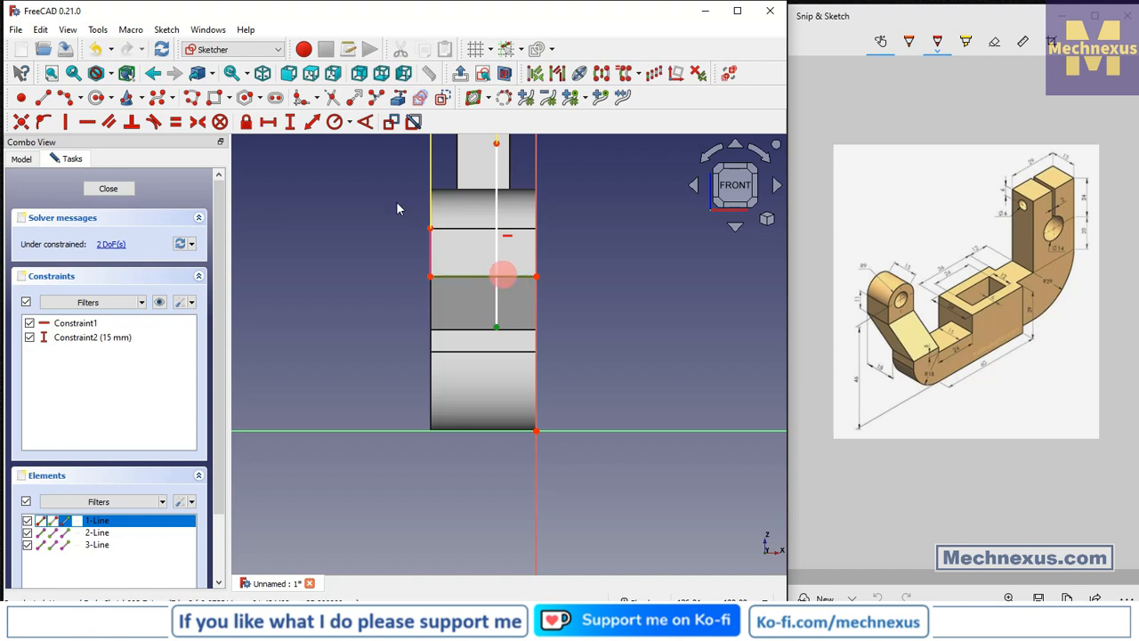
{"action": "left_click", "coordinate": [54, 120]}
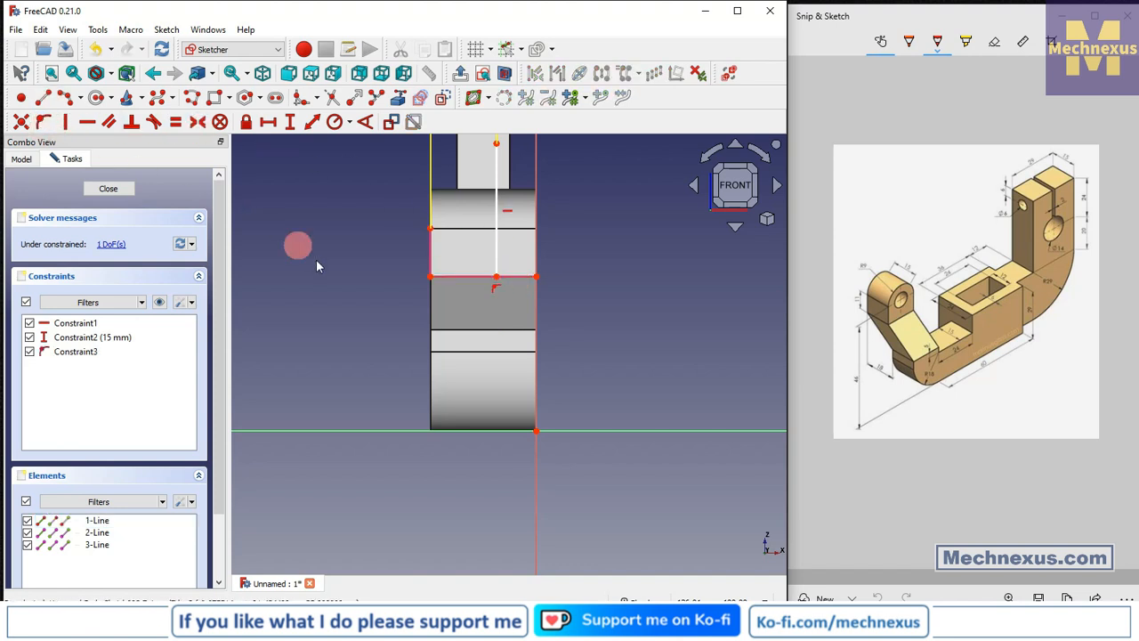
Draw a polyline from the vertical line's top point to the right, straight down, and diagonally back to its lower endpoint.
{"action": "scroll", "coordinate": [316, 259], "scroll_direction": "down", "scroll_amount": 2}
{"action": "left_click_drag", "start_coordinate": [403, 172], "coordinate": [335, 152]}
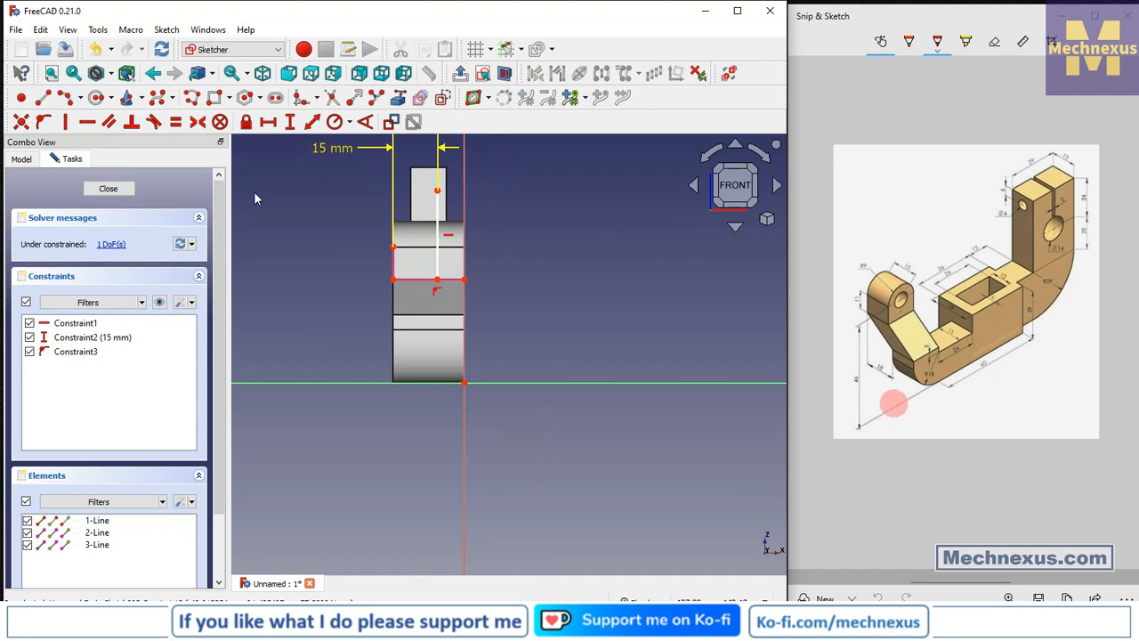
{"action": "scroll", "coordinate": [510, 138], "scroll_direction": "up", "scroll_amount": 2}
{"action": "left_click", "coordinate": [42, 97]}
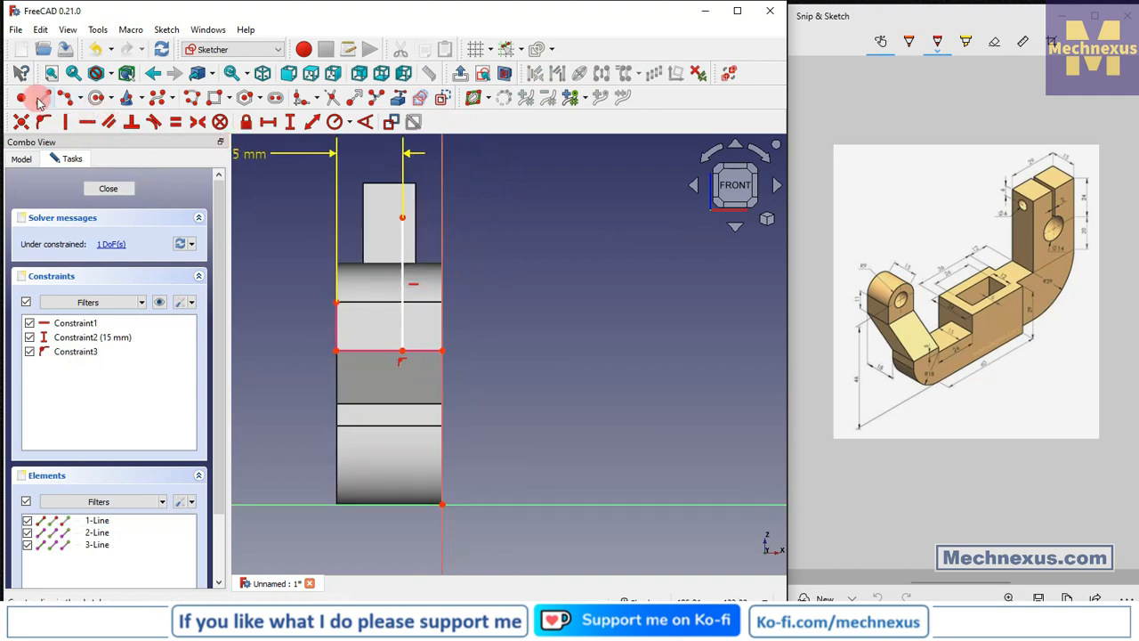
{"action": "left_click", "coordinate": [402, 216]}
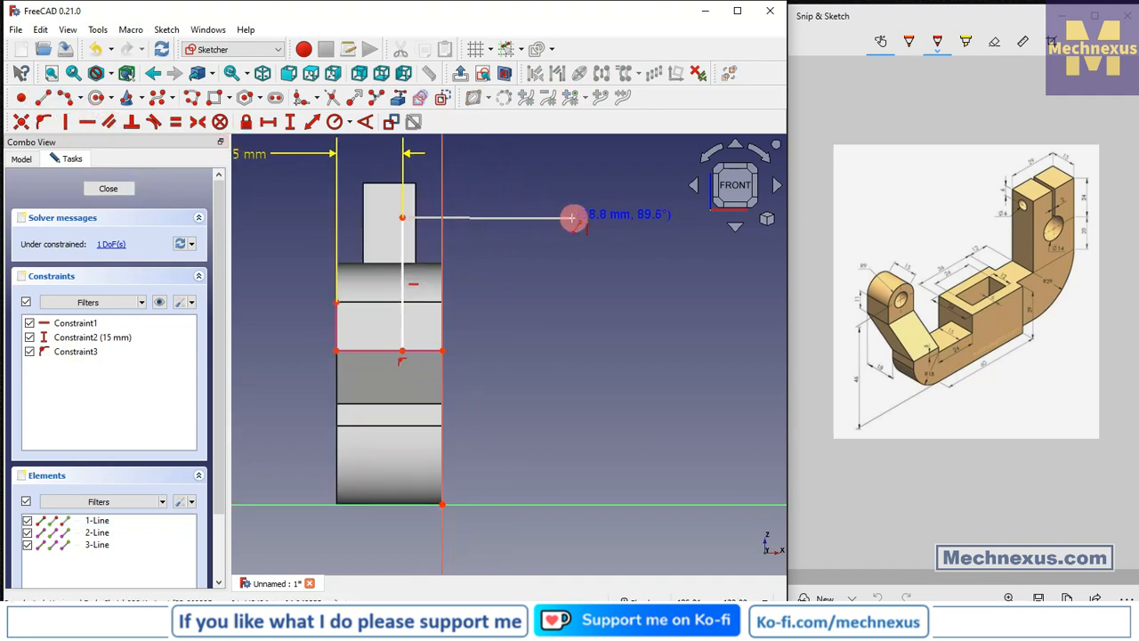
{"action": "left_click", "coordinate": [570, 217]}
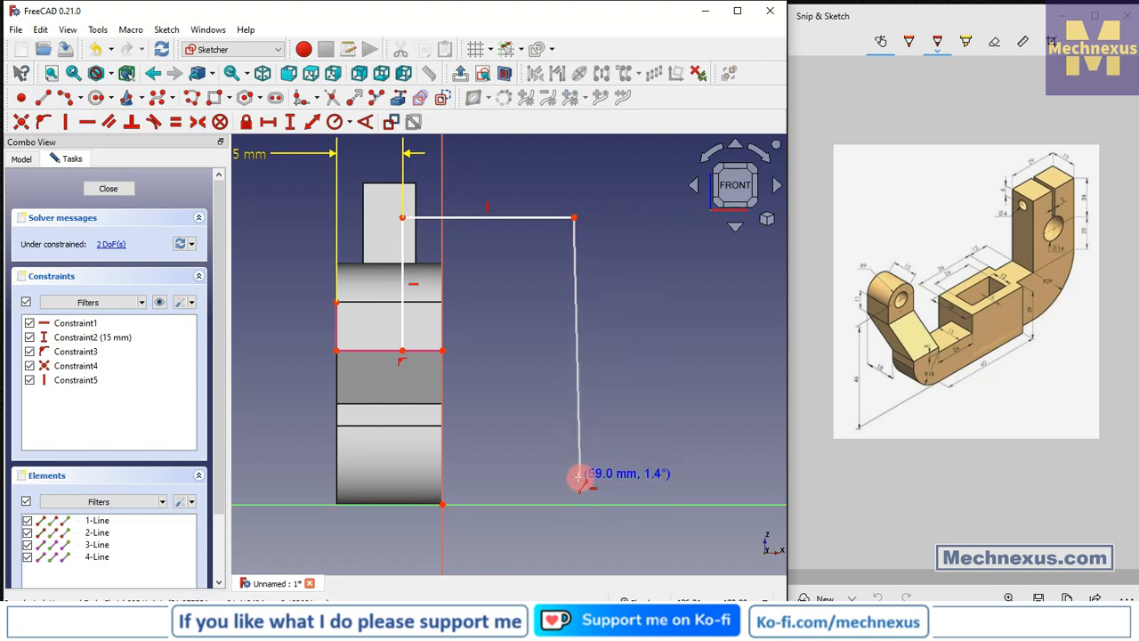
{"action": "left_click", "coordinate": [574, 487]}
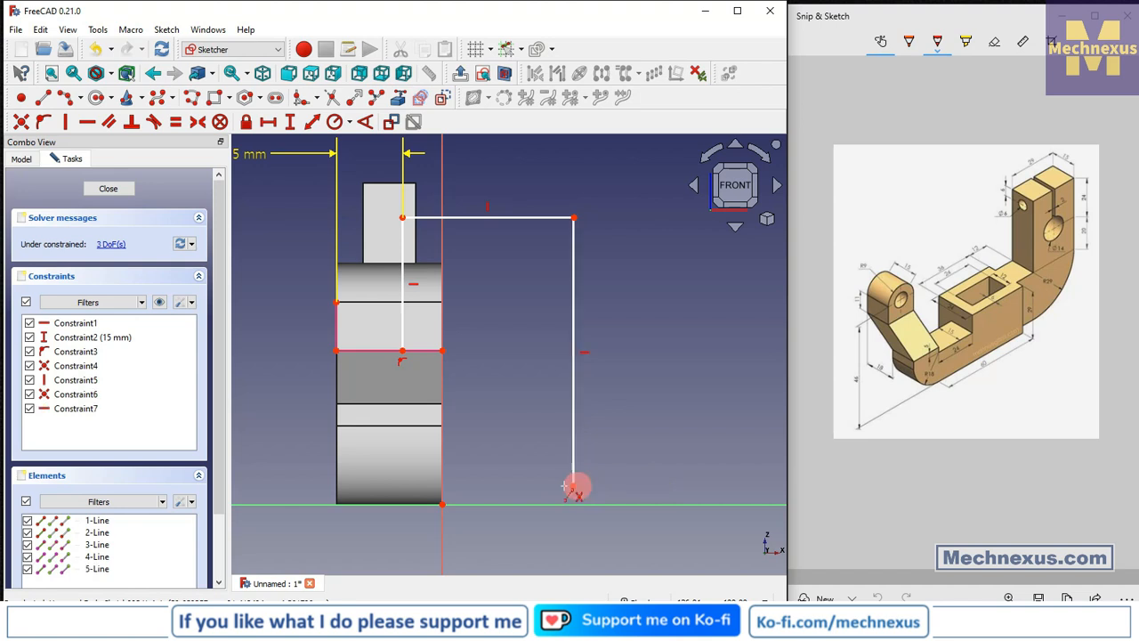
{"action": "left_click", "coordinate": [403, 351]}
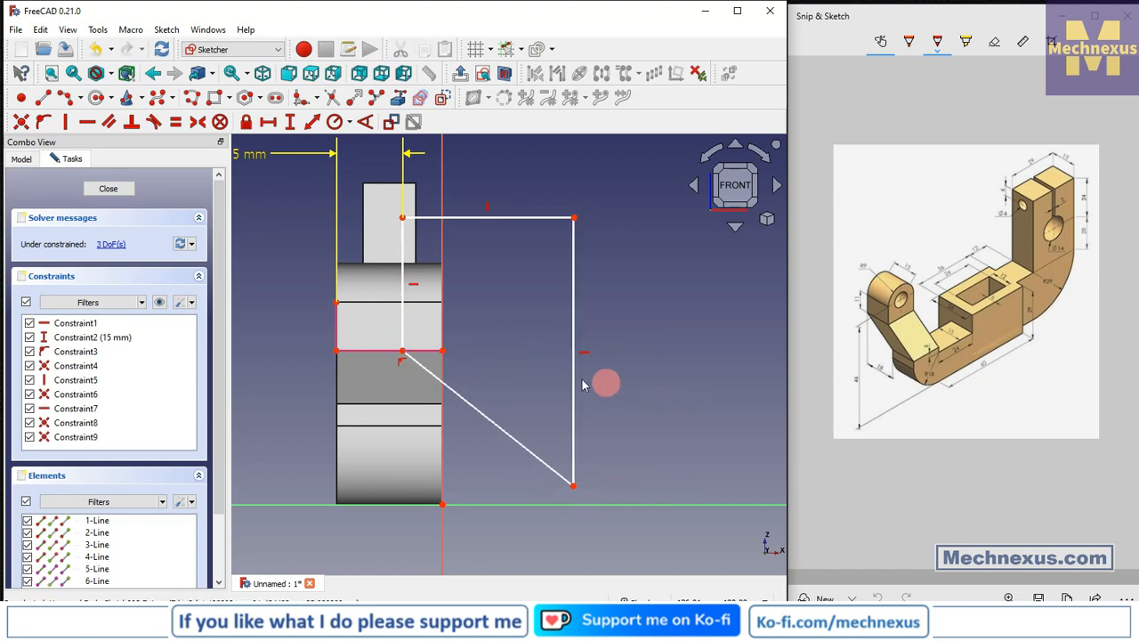
Try to dimension the right vertical line's length.
{"action": "left_click", "coordinate": [574, 346]}
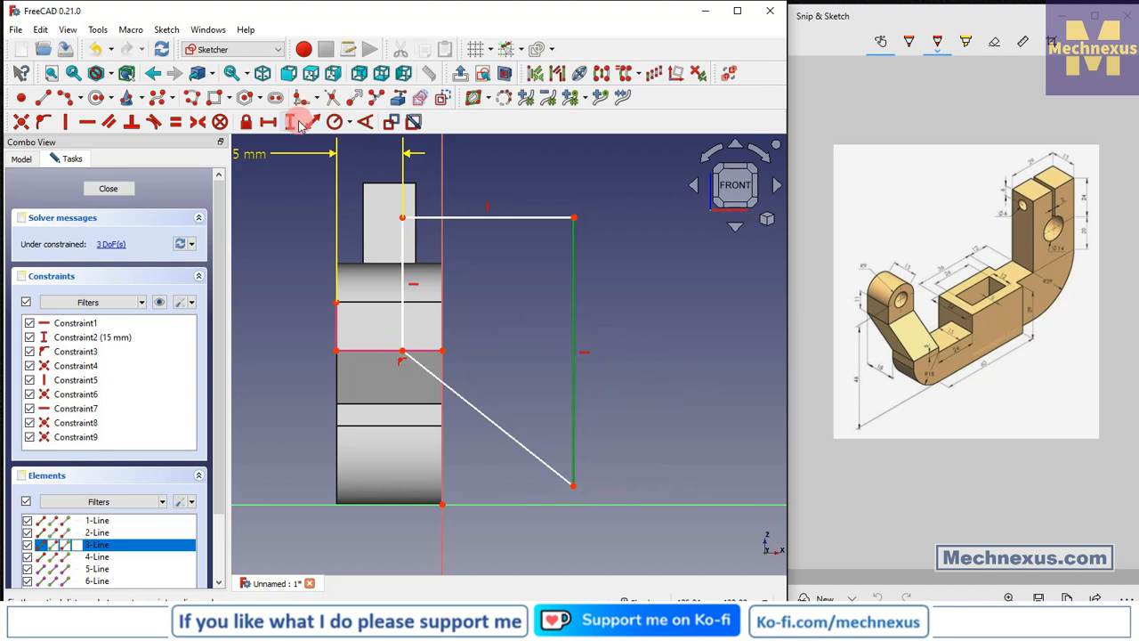
{"action": "left_click", "coordinate": [300, 124]}
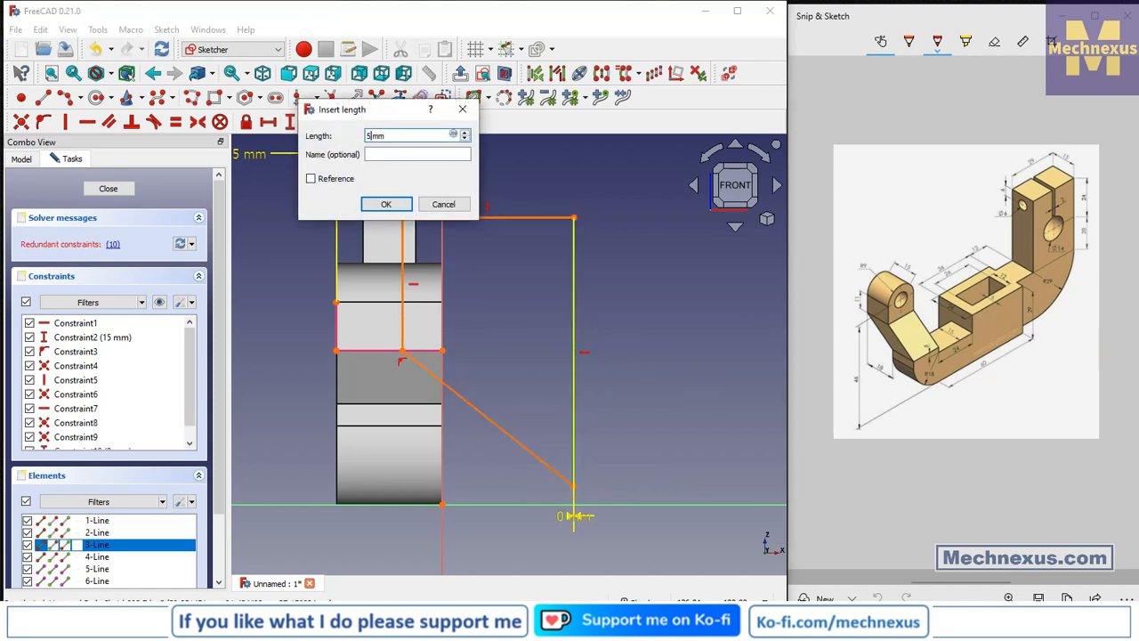
{"action": "key", "text": "Return"}
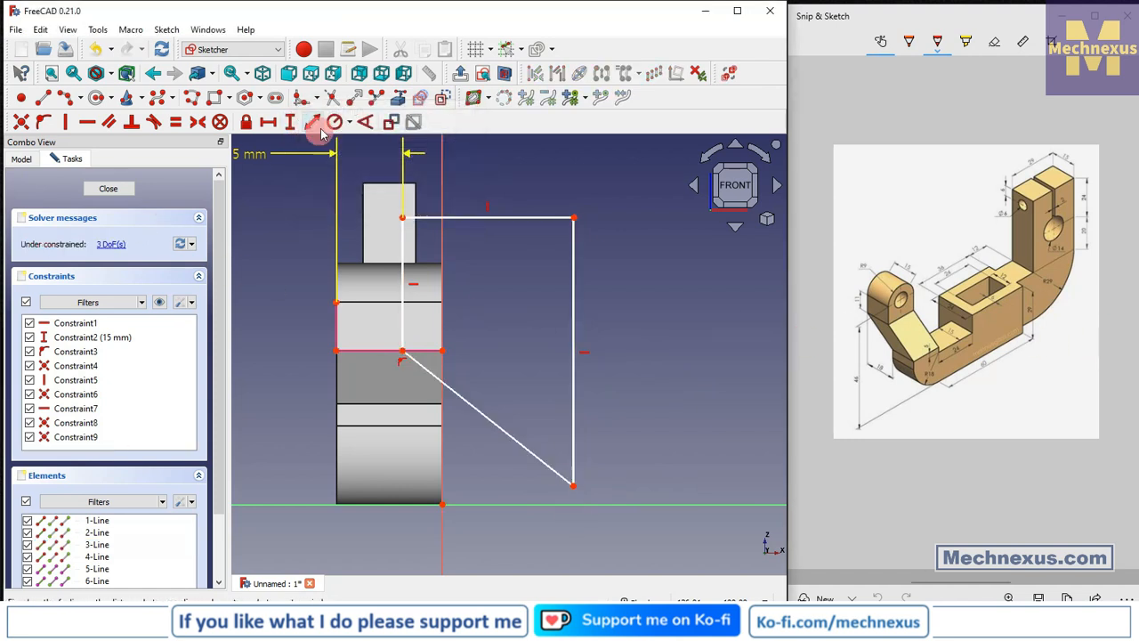
Dimension the right vertical line's length to 50 mm.
{"action": "left_click", "coordinate": [574, 323]}
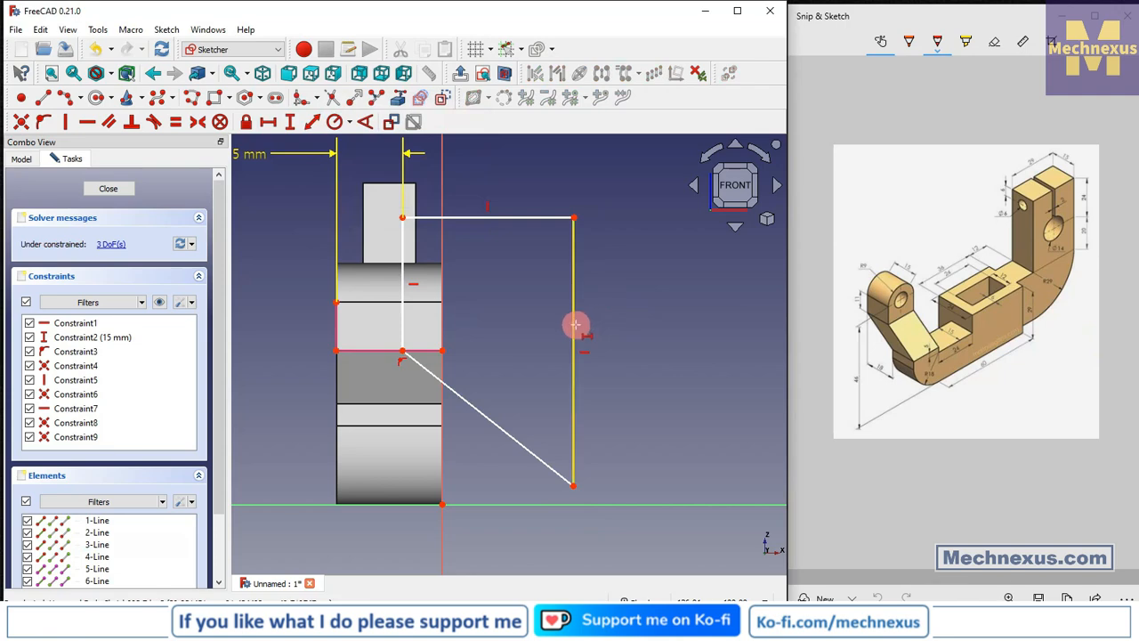
{"action": "type", "text": "i50"}
{"action": "key", "text": "Return"}
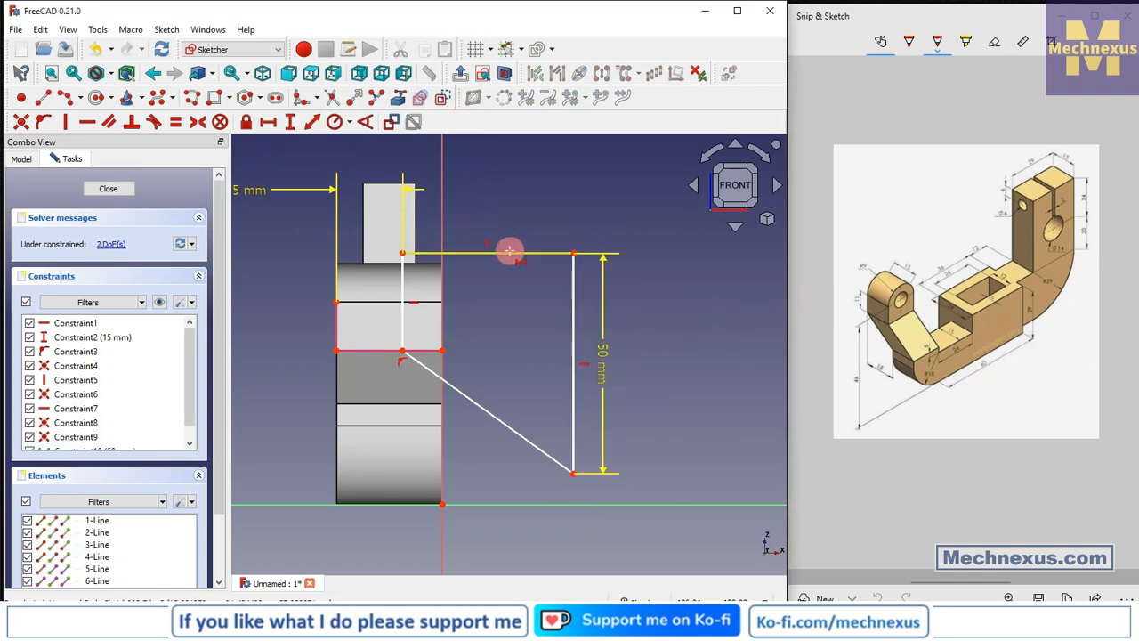
Dimension the top horizontal line's length to 38 mm.
{"action": "left_click", "coordinate": [291, 120]}
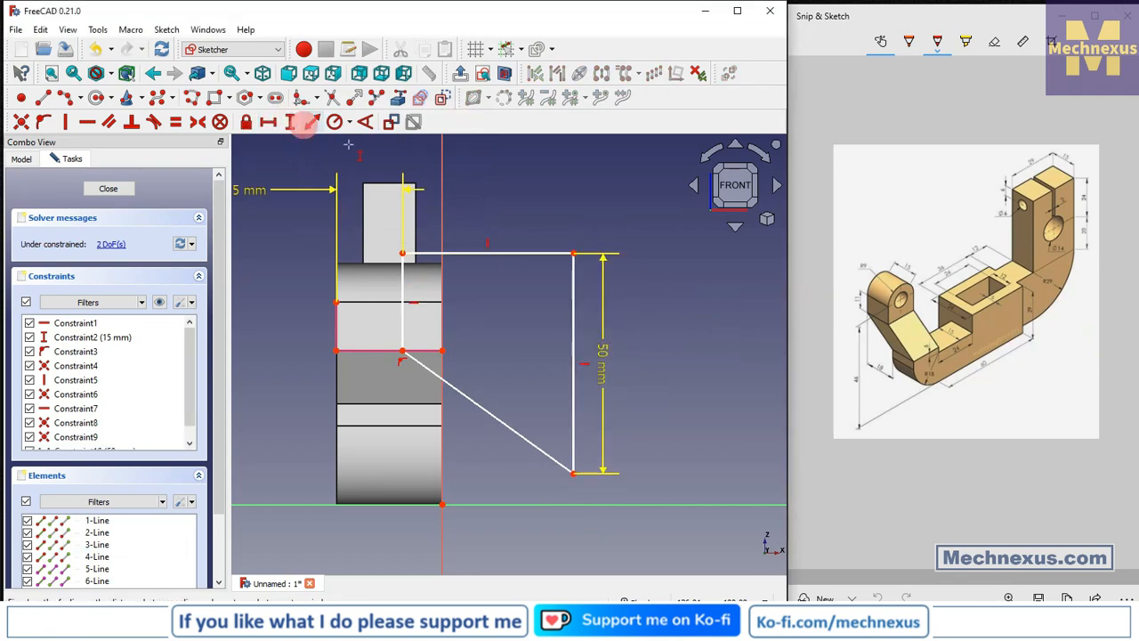
{"action": "left_click", "coordinate": [508, 254]}
{"action": "type", "text": "3"}
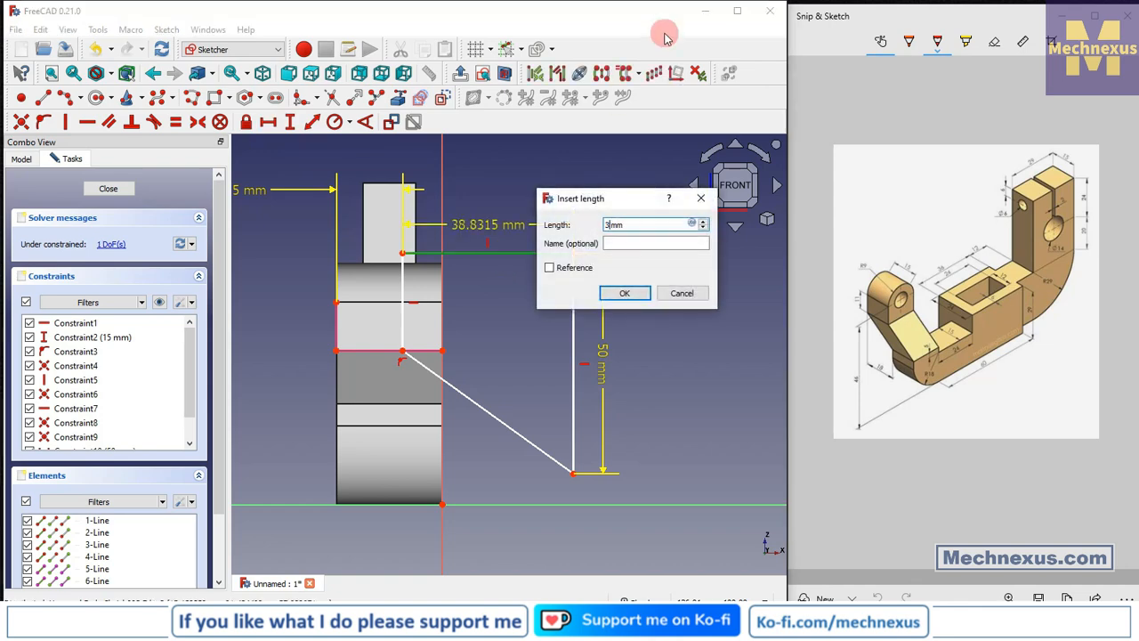
{"action": "type", "text": "8"}
{"action": "key", "text": "Return"}
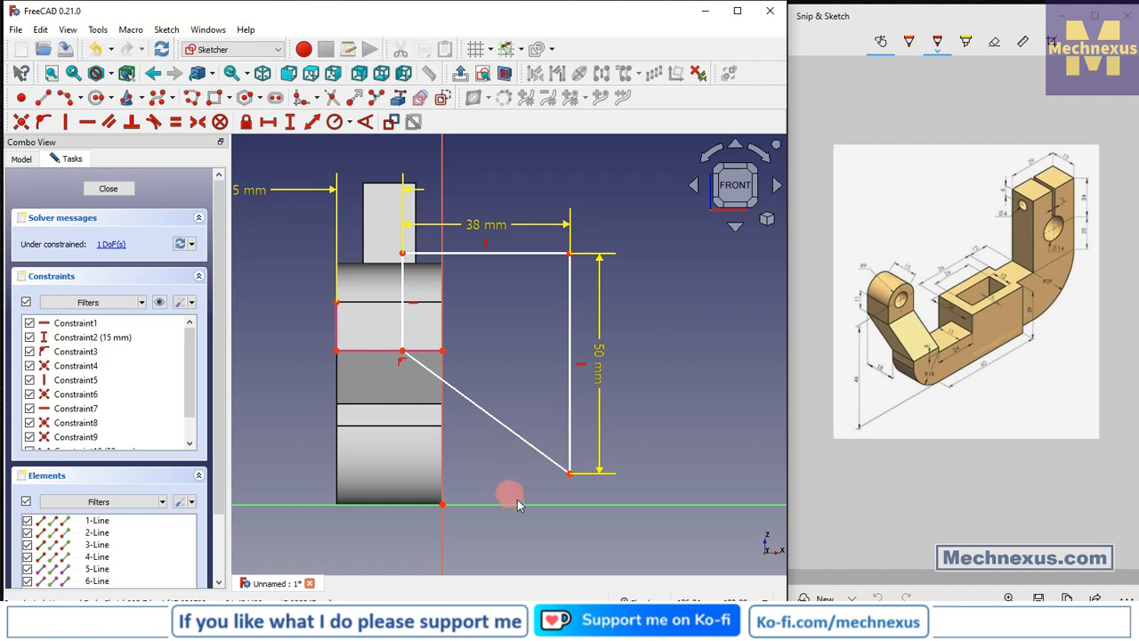
Delete the diagonal line of the new profile.
{"action": "left_click", "coordinate": [545, 455]}
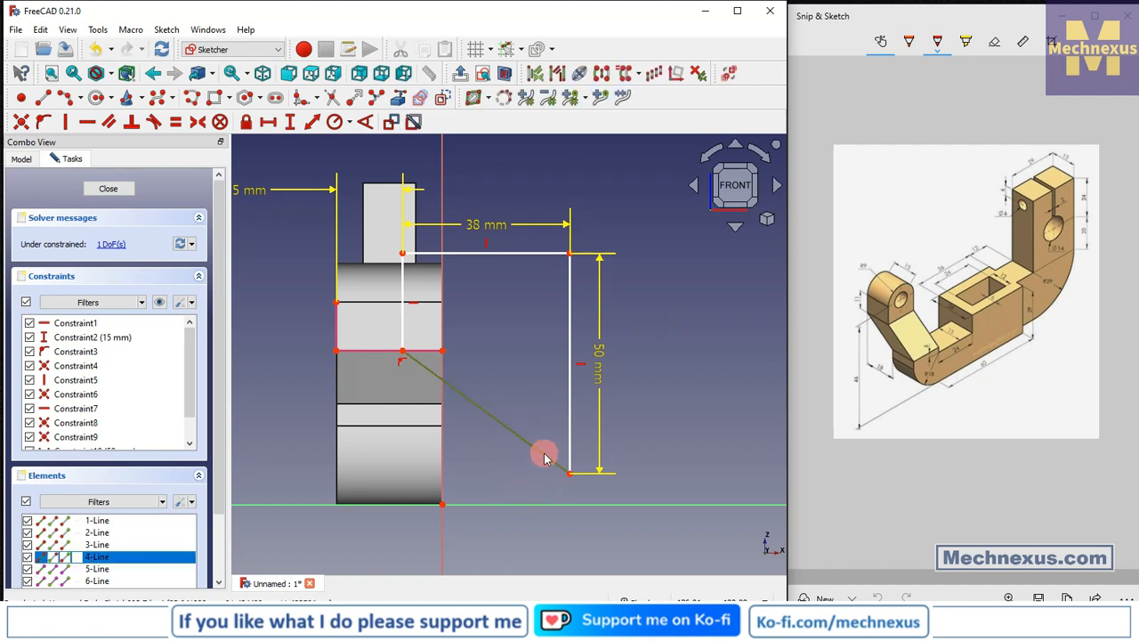
{"action": "key", "text": "Delete"}
Try a two-segment line from the vertical line's lower end via the body edge to the lower right corner, then delete it.
{"action": "scroll", "coordinate": [432, 416], "scroll_direction": "up", "scroll_amount": 1}
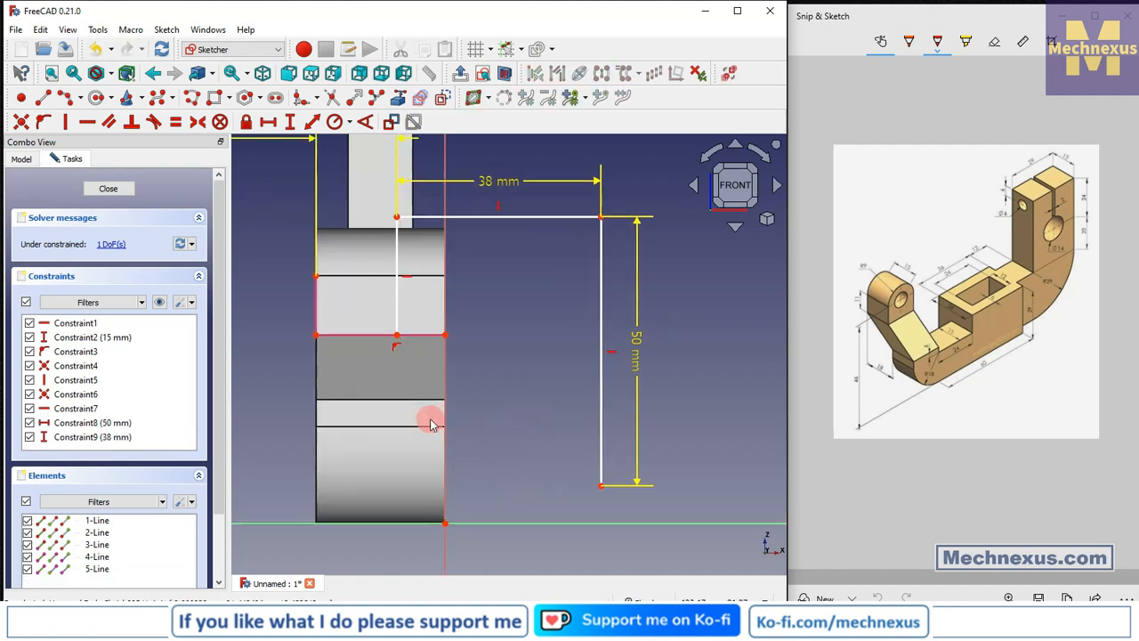
{"action": "left_click", "coordinate": [43, 97]}
{"action": "left_click", "coordinate": [397, 336]}
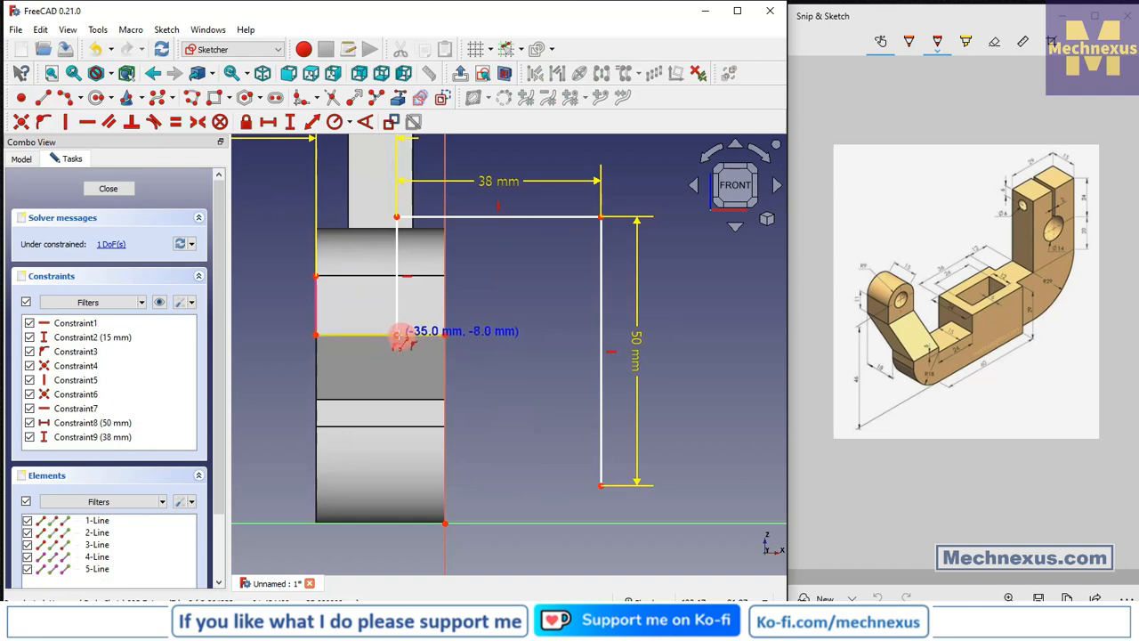
{"action": "left_click", "coordinate": [397, 334]}
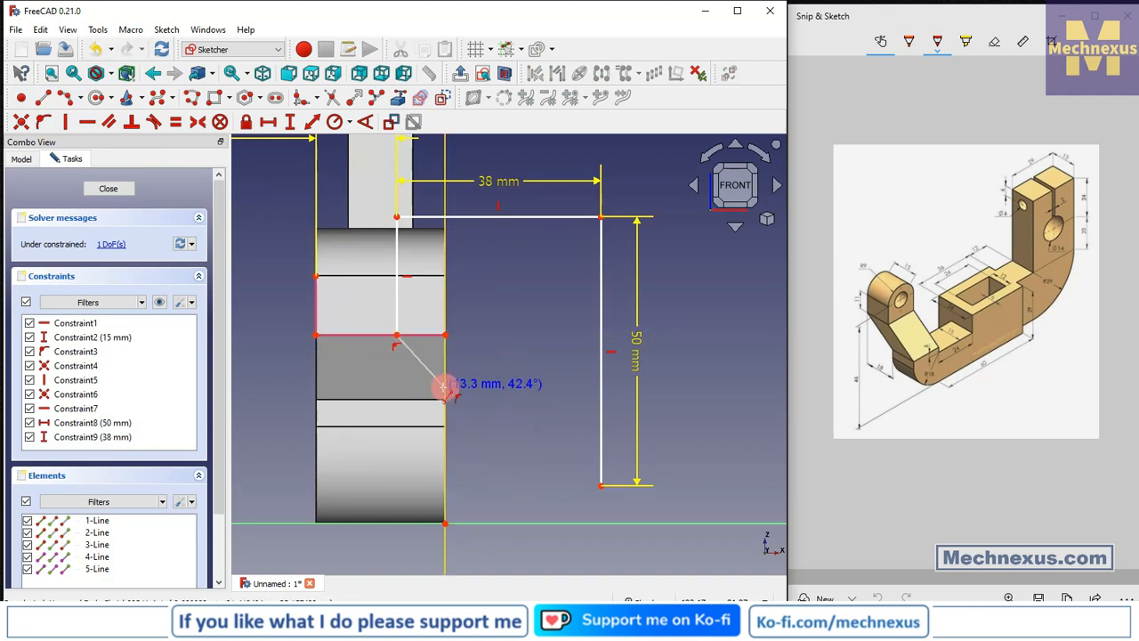
{"action": "left_click", "coordinate": [444, 386]}
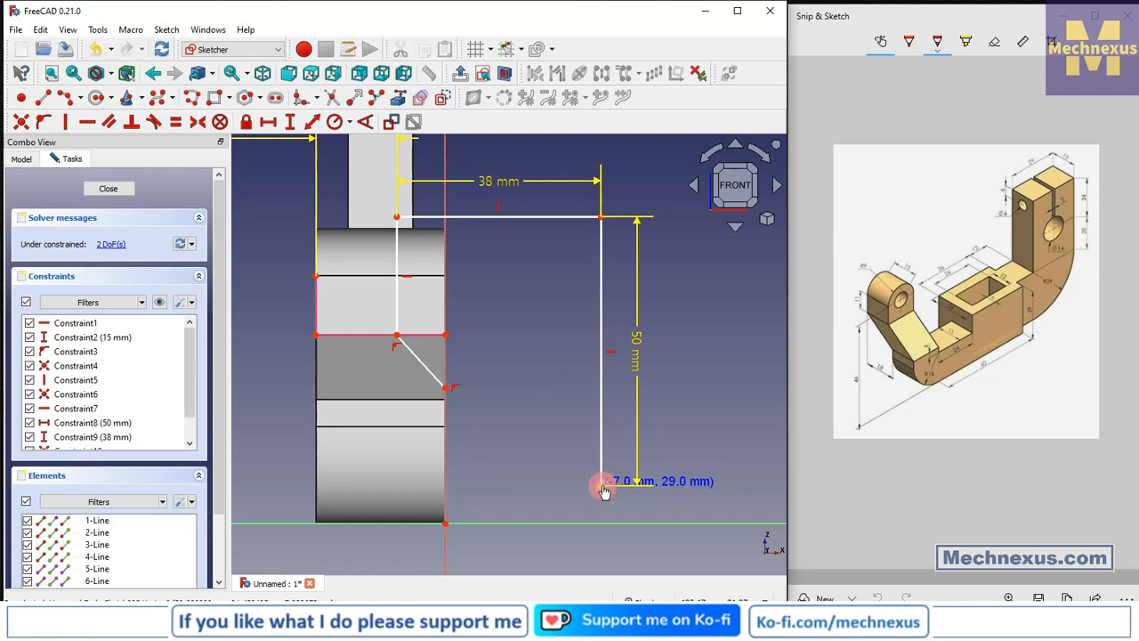
{"action": "left_click", "coordinate": [602, 485]}
{"action": "left_click", "coordinate": [447, 386]}
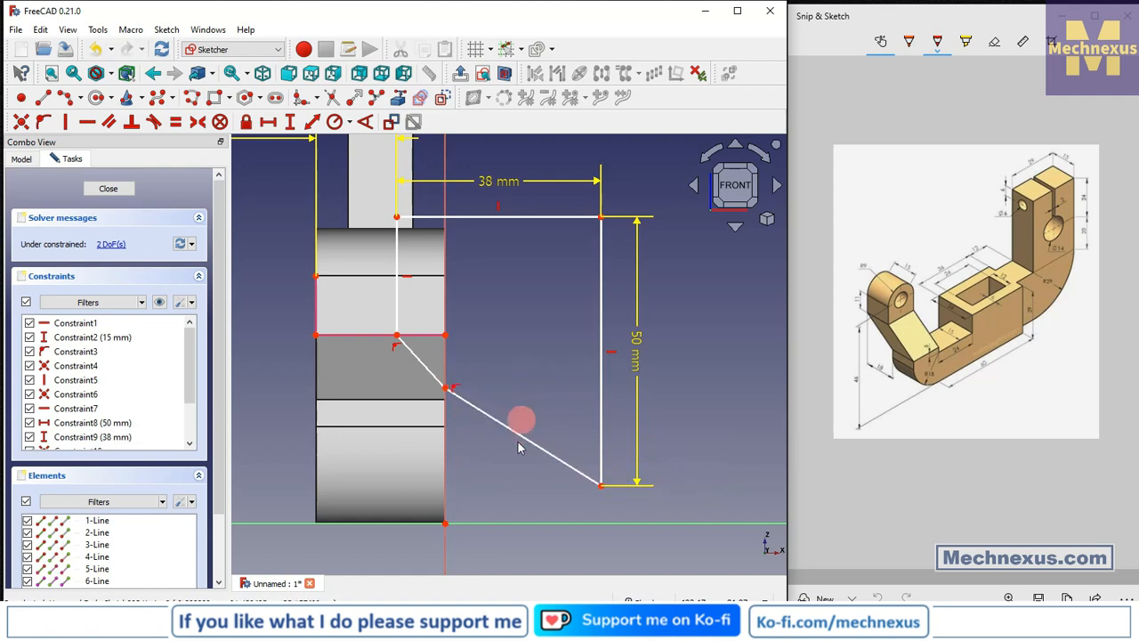
{"action": "left_click", "coordinate": [523, 442]}
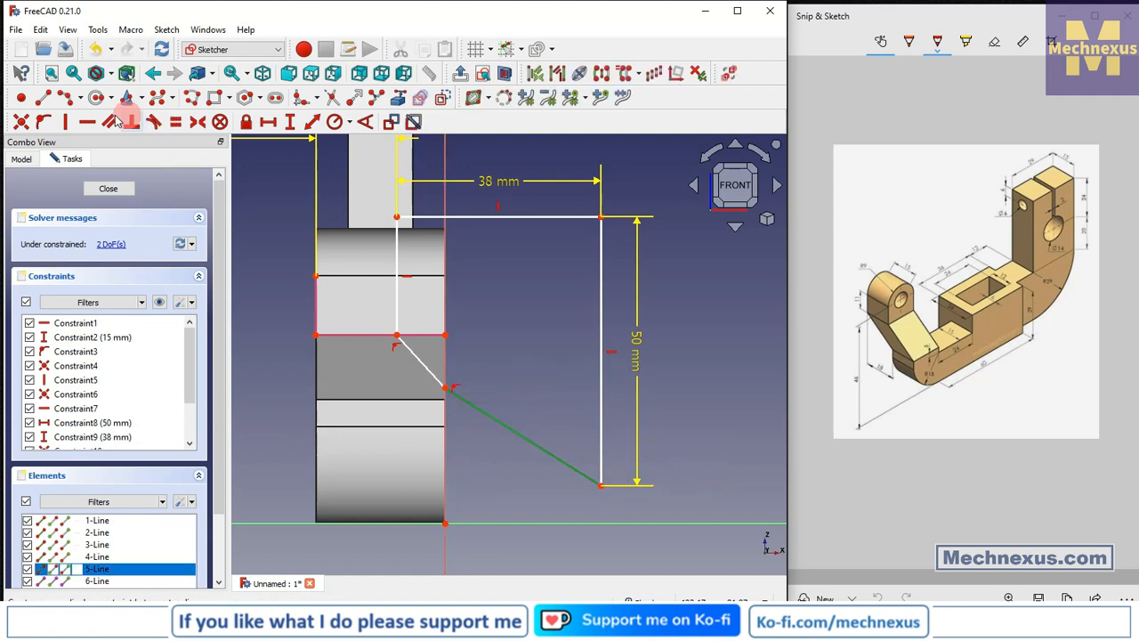
{"action": "left_click", "coordinate": [82, 123]}
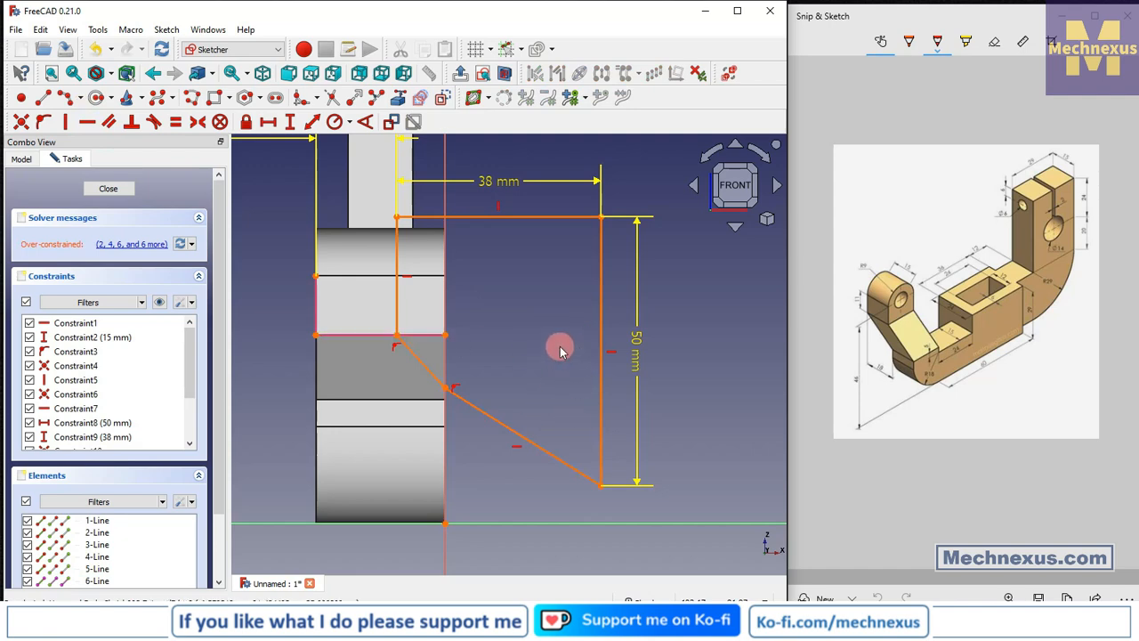
{"action": "left_click", "coordinate": [470, 405]}
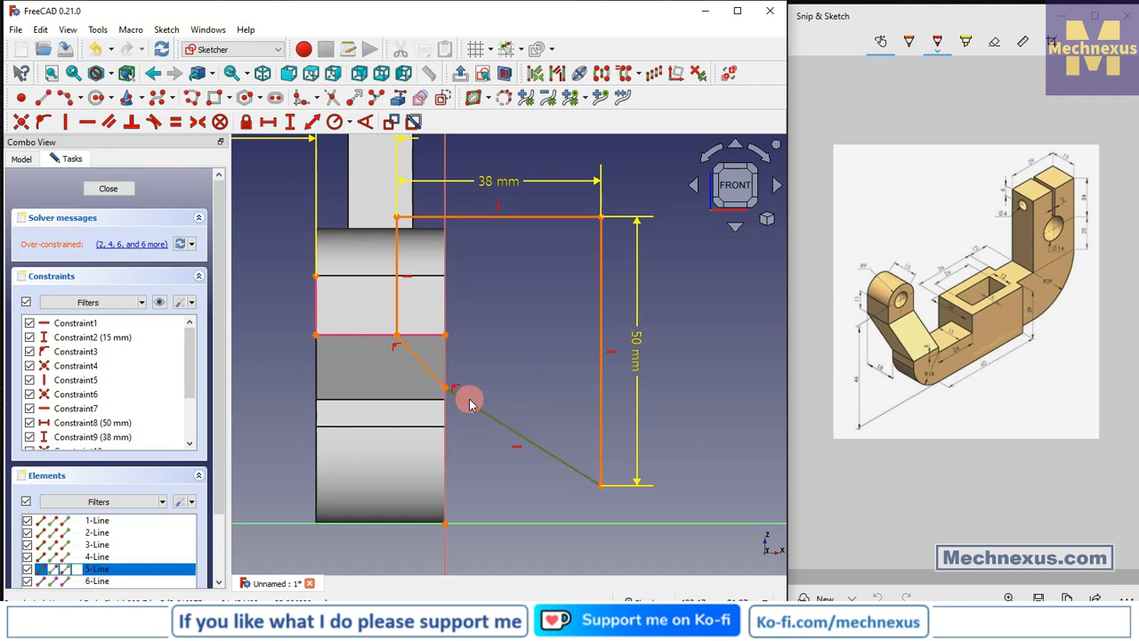
{"action": "key", "text": "Delete"}
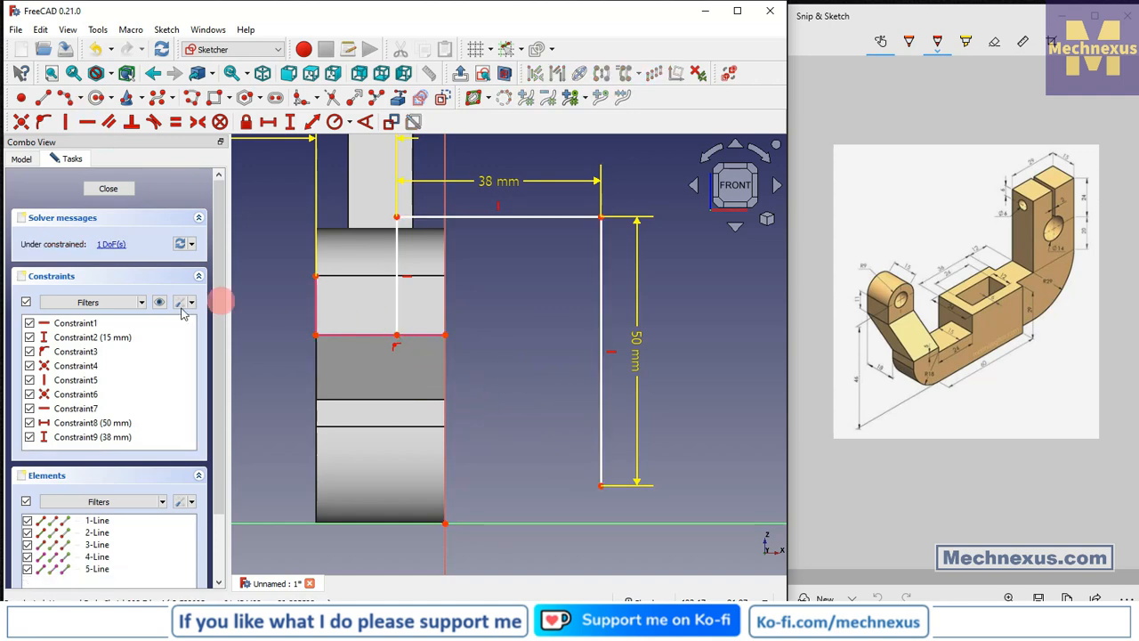
Draw a polyline from the lower right corner horizontally to the body's right edge, then up to the vertical line's lower endpoint.
{"action": "left_click", "coordinate": [42, 97]}
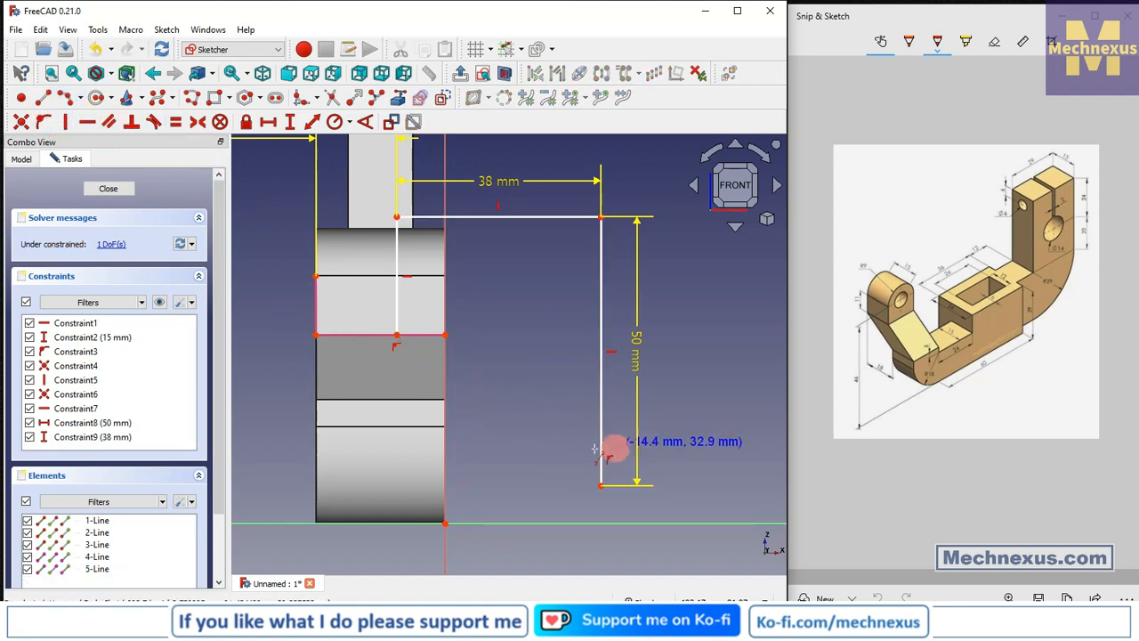
{"action": "left_click", "coordinate": [601, 485]}
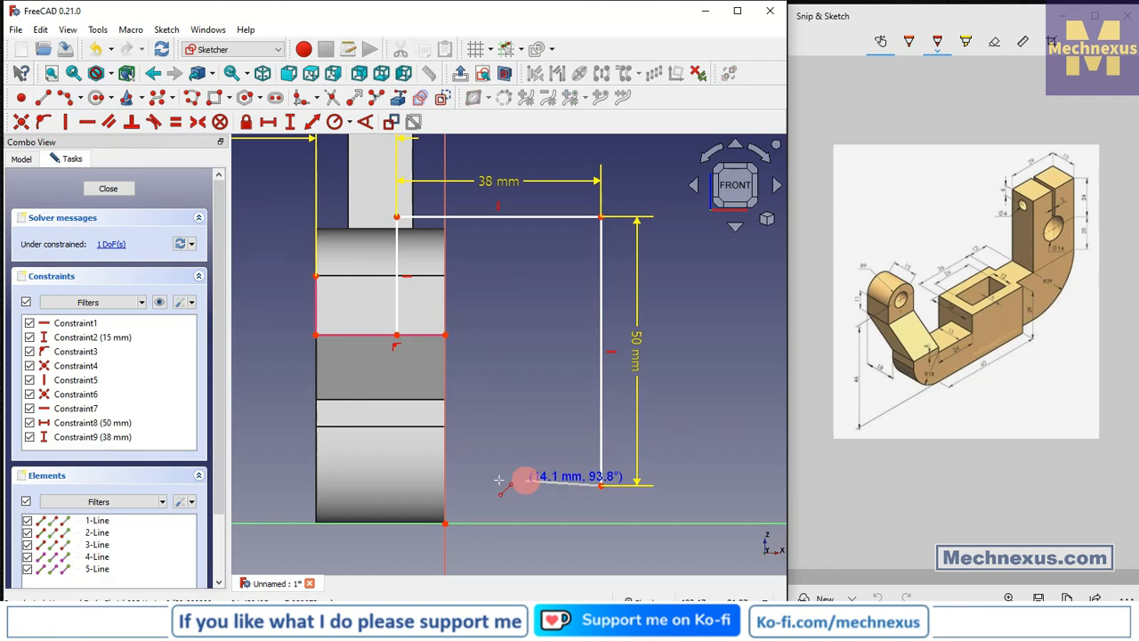
{"action": "left_click", "coordinate": [446, 485]}
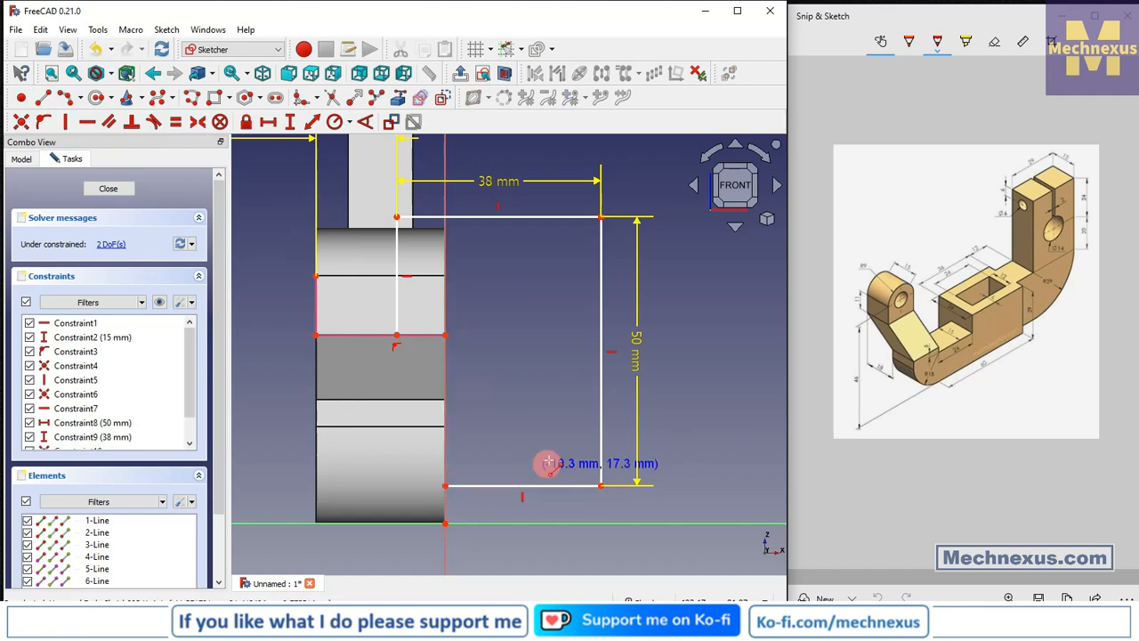
{"action": "left_click", "coordinate": [446, 486]}
{"action": "left_click", "coordinate": [396, 336]}
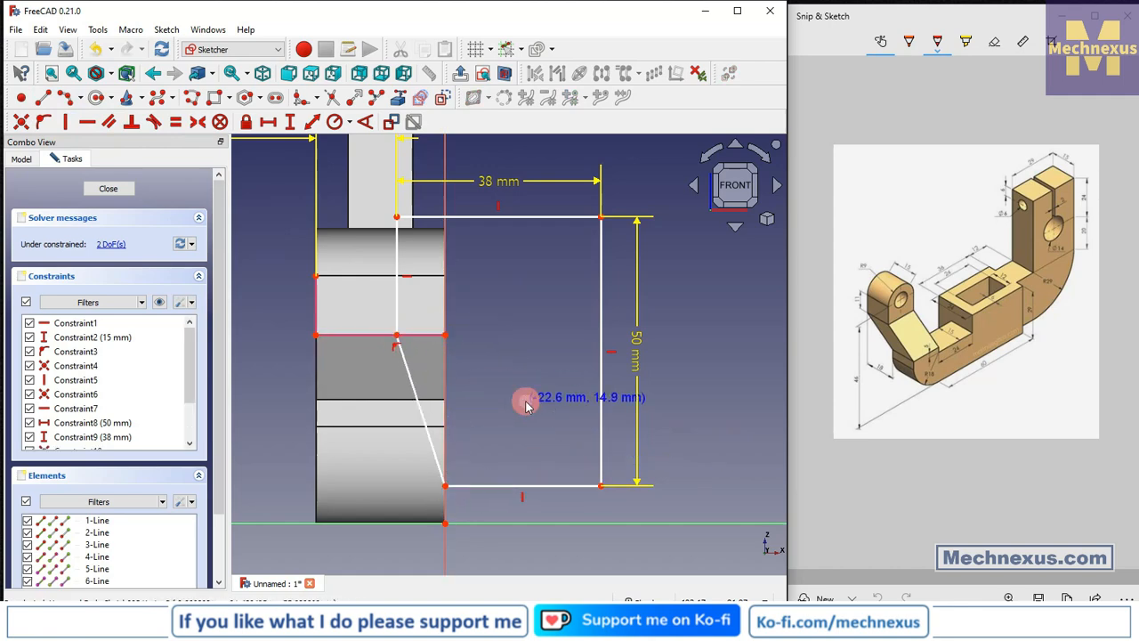
{"action": "key", "text": "Escape"}
Orbit the view to examine the new profile against the existing 3D body.
{"action": "scroll", "coordinate": [490, 403], "scroll_direction": "down", "scroll_amount": 2}
{"action": "scroll", "coordinate": [514, 400], "scroll_direction": "up", "scroll_amount": 2}
{"action": "scroll", "coordinate": [509, 398], "scroll_direction": "down", "scroll_amount": 2}
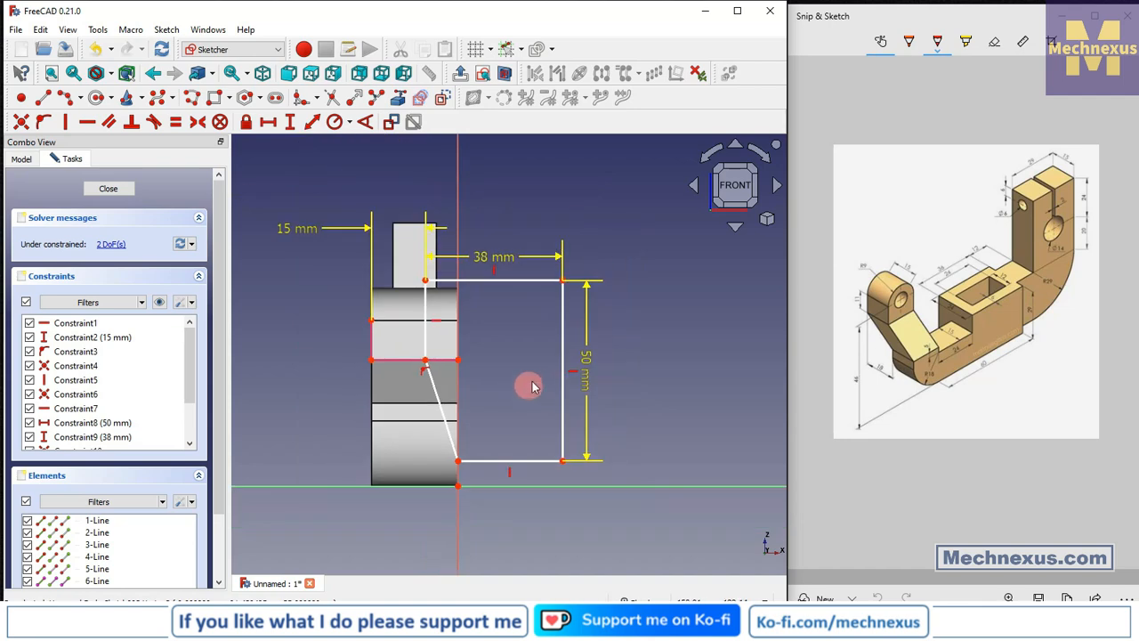
{"action": "middle_click_drag", "start_coordinate": [539, 380], "coordinate": [478, 401]}
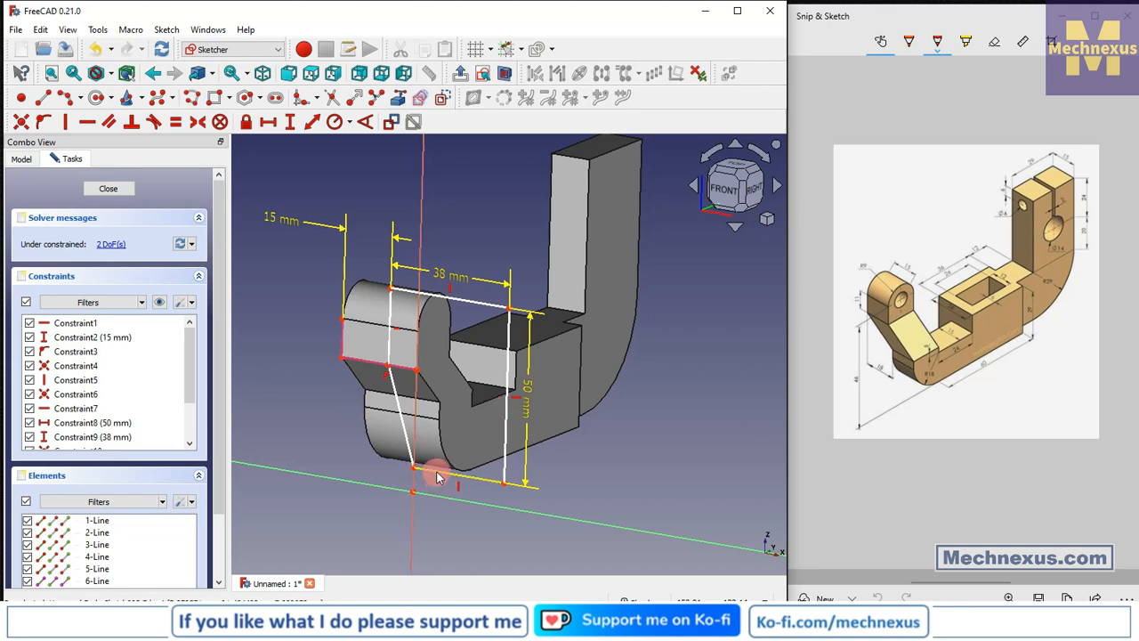
{"action": "mouse_move", "coordinate": [436, 478]}
{"action": "left_mouse_down"}
{"action": "mouse_move", "coordinate": [449, 445]}
{"action": "mouse_move", "coordinate": [450, 480]}
{"action": "mouse_move", "coordinate": [422, 472]}
{"action": "left_mouse_up"}
{"action": "left_click", "coordinate": [420, 431]}
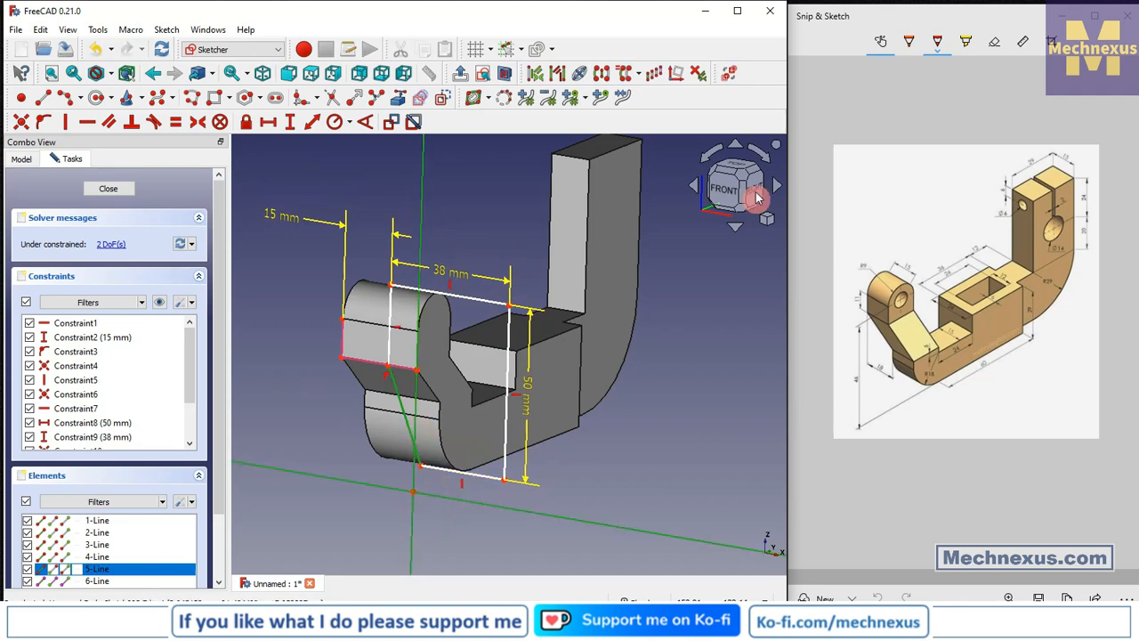
Constrain the diagonal line's lower endpoint onto the body's right edge in the front view.
{"action": "left_click", "coordinate": [757, 198]}
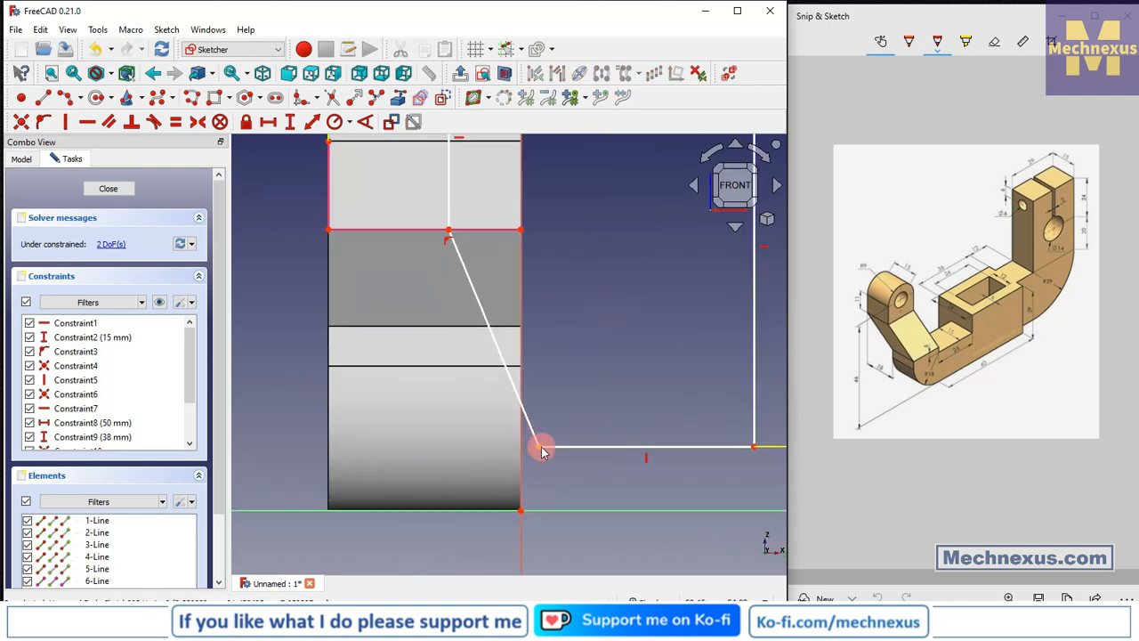
{"action": "left_click", "coordinate": [540, 446]}
{"action": "left_click", "coordinate": [521, 455]}
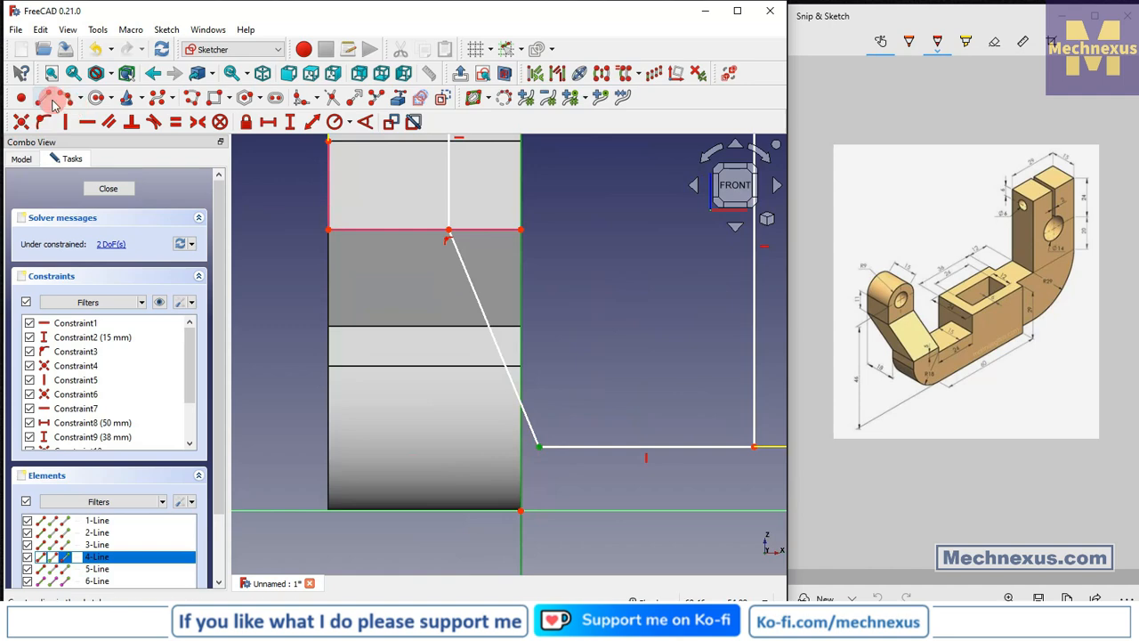
{"action": "left_click", "coordinate": [42, 122]}
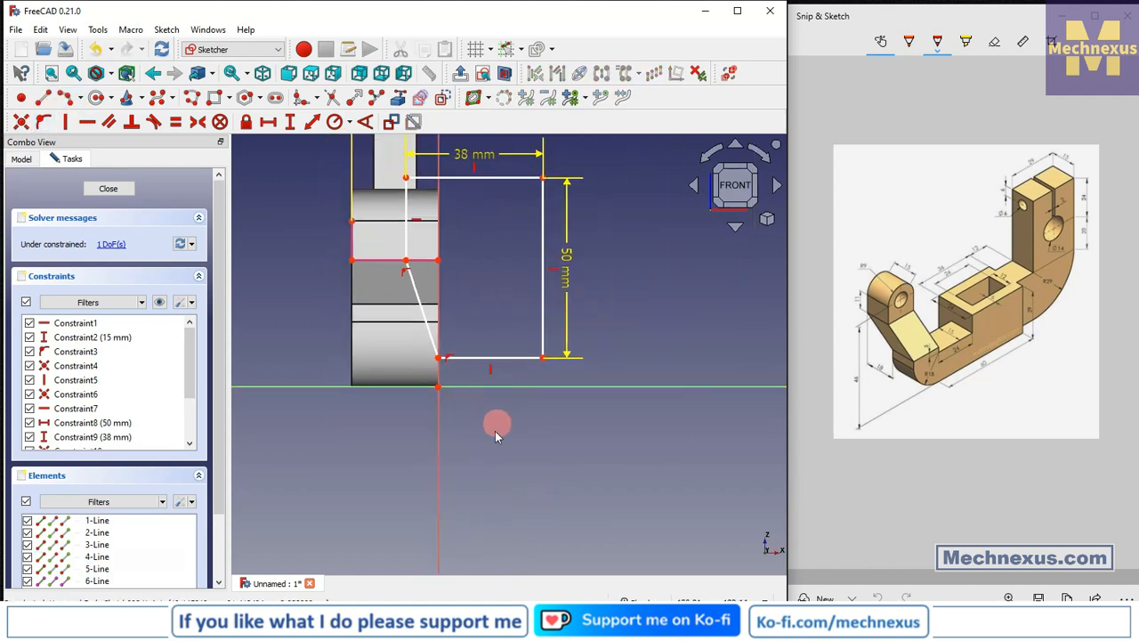
Drag the diagonal line's lower endpoint up along the body's right edge.
{"action": "middle_click_drag", "start_coordinate": [460, 376], "coordinate": [401, 395]}
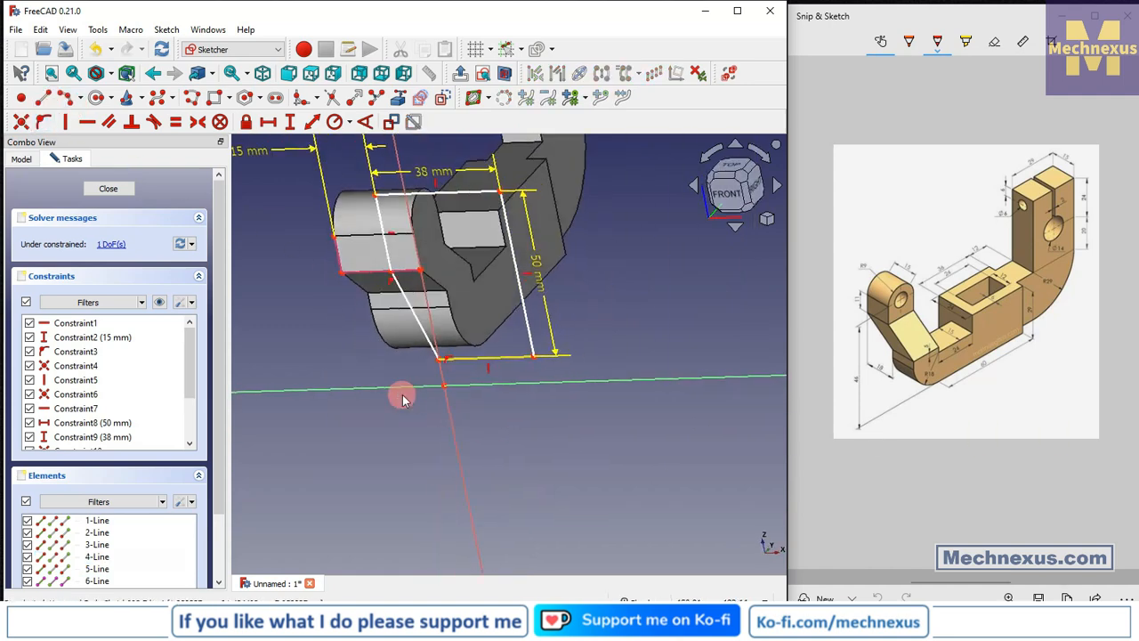
{"action": "left_click", "coordinate": [727, 195]}
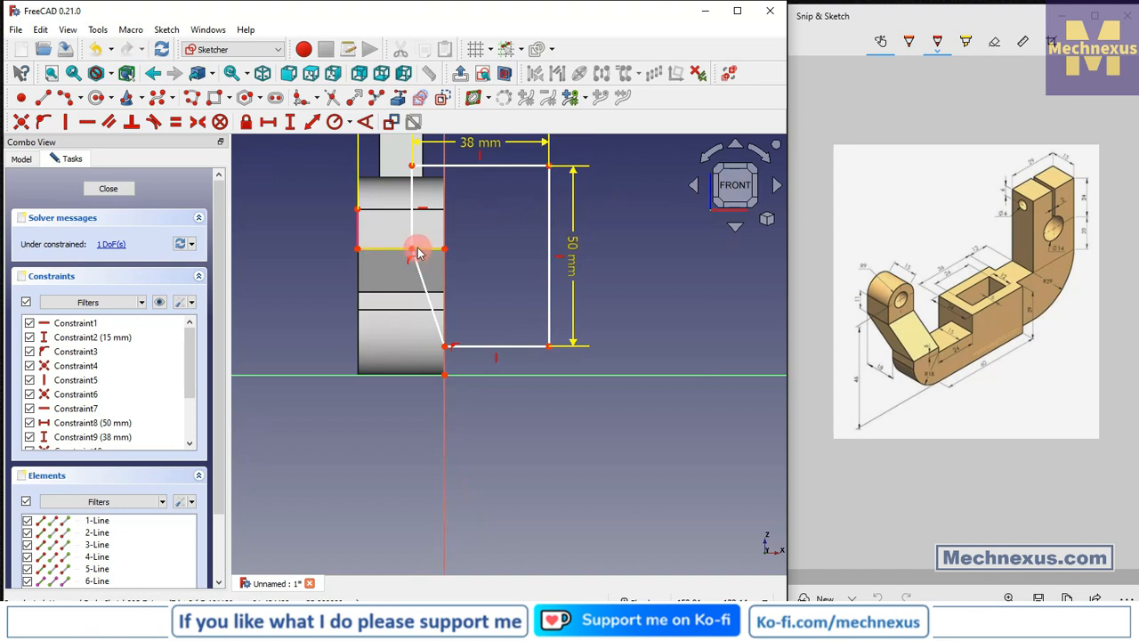
{"action": "mouse_move", "coordinate": [446, 349]}
{"action": "left_mouse_down"}
{"action": "mouse_move", "coordinate": [445, 308]}
{"action": "mouse_move", "coordinate": [447, 356]}
{"action": "mouse_move", "coordinate": [458, 310]}
{"action": "mouse_move", "coordinate": [456, 334]}
{"action": "mouse_move", "coordinate": [481, 282]}
{"action": "left_mouse_up"}
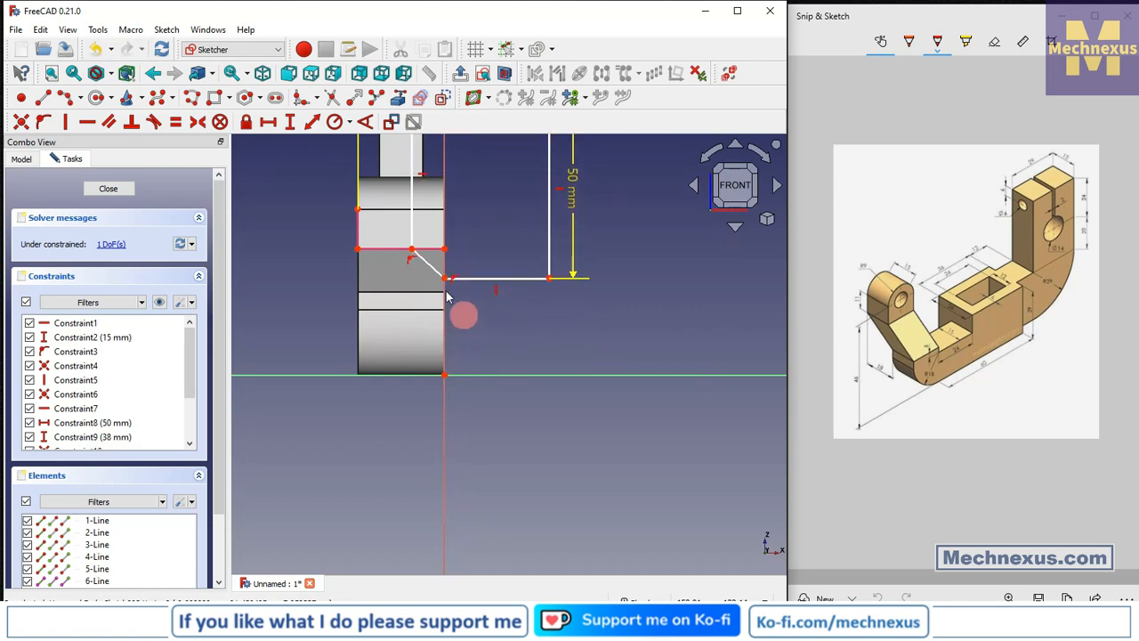
{"action": "scroll", "coordinate": [436, 280], "scroll_direction": "up", "scroll_amount": 4}
Project the body's right edge as external geometry and constrain the diagonal's lower endpoint onto it.
{"action": "left_click", "coordinate": [417, 99]}
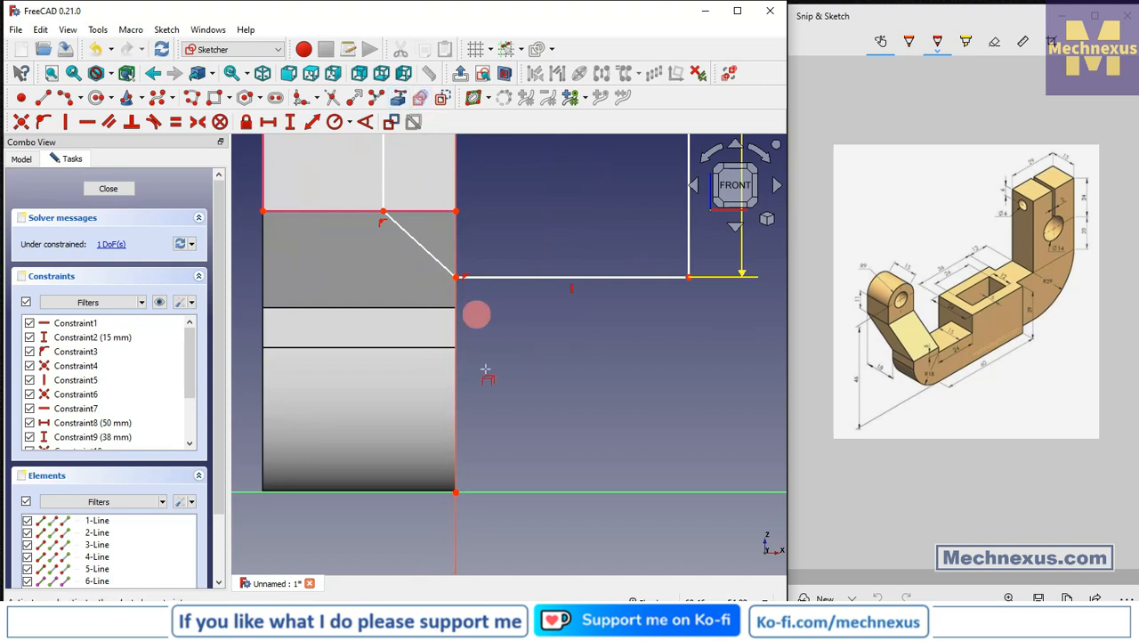
{"action": "left_click", "coordinate": [456, 331]}
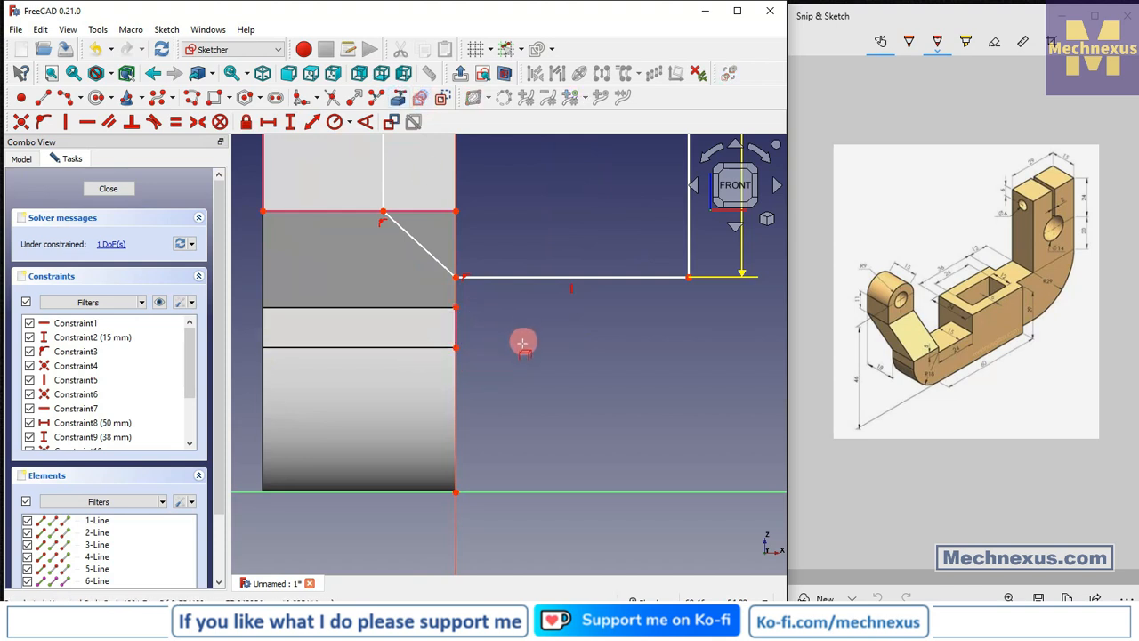
{"action": "left_click", "coordinate": [452, 304]}
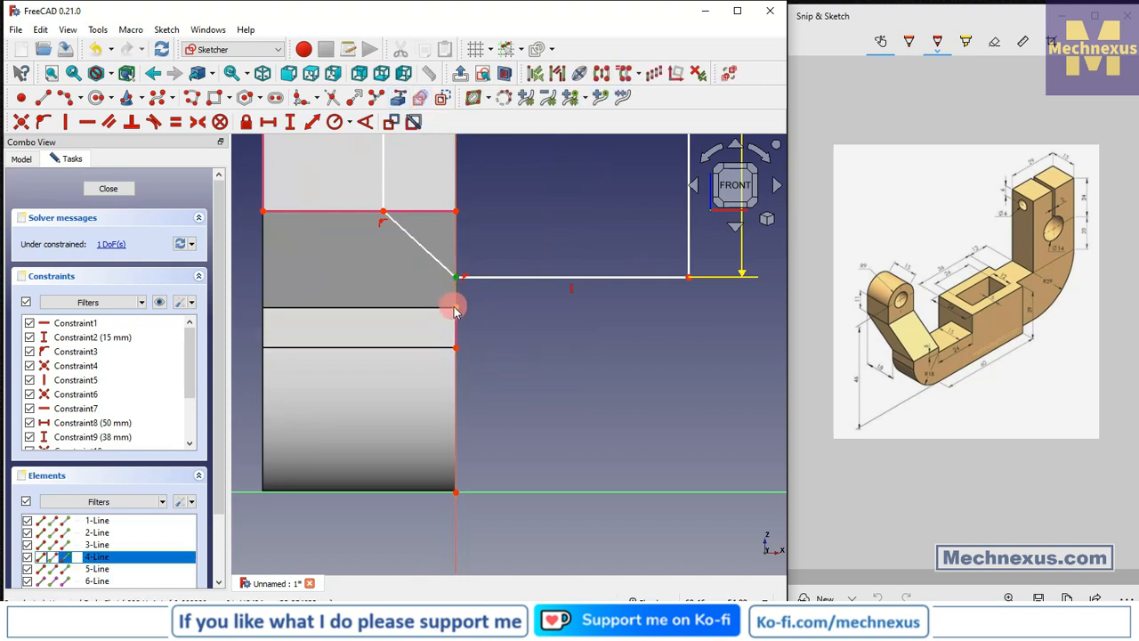
{"action": "left_click", "coordinate": [41, 124]}
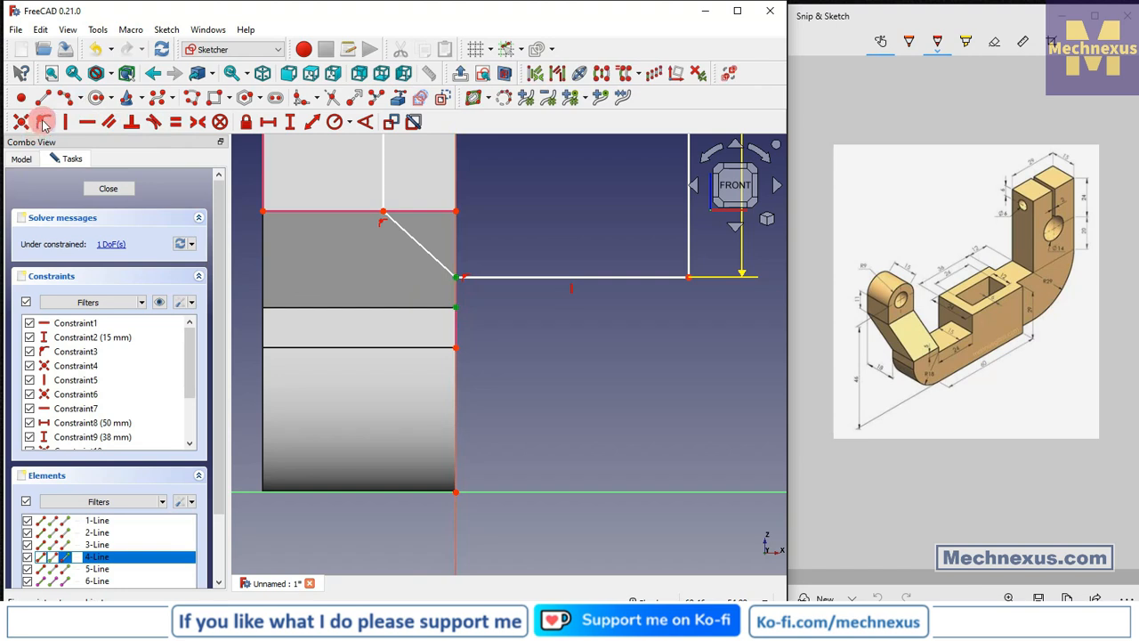
{"action": "left_click", "coordinate": [19, 121]}
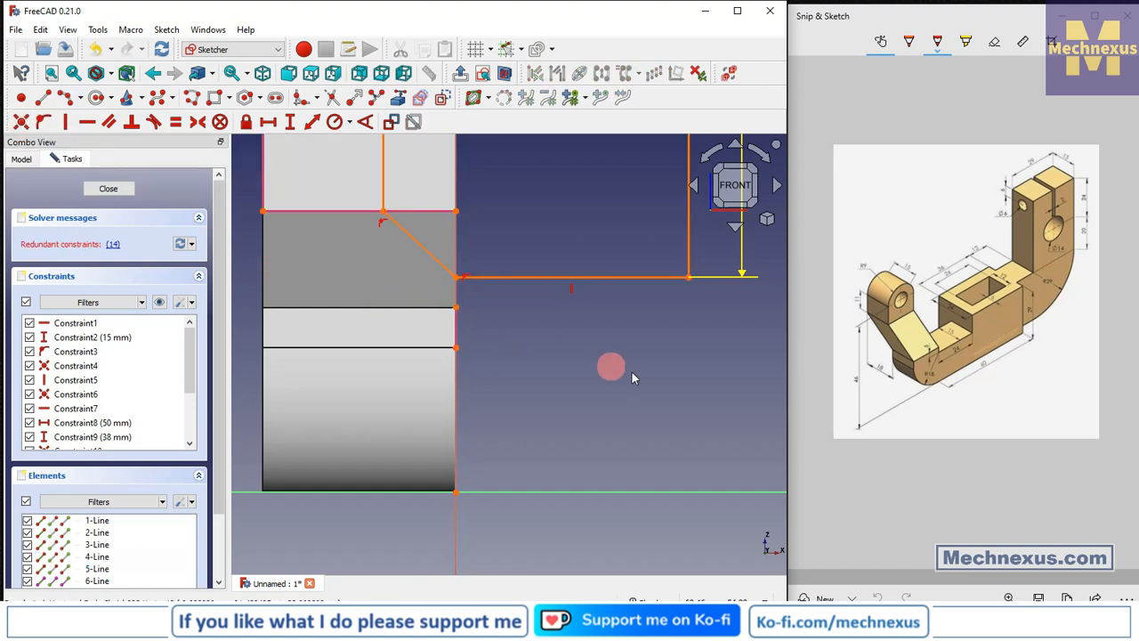
Delete the redundant constraint flagged by the solver.
{"action": "left_click", "coordinate": [116, 245]}
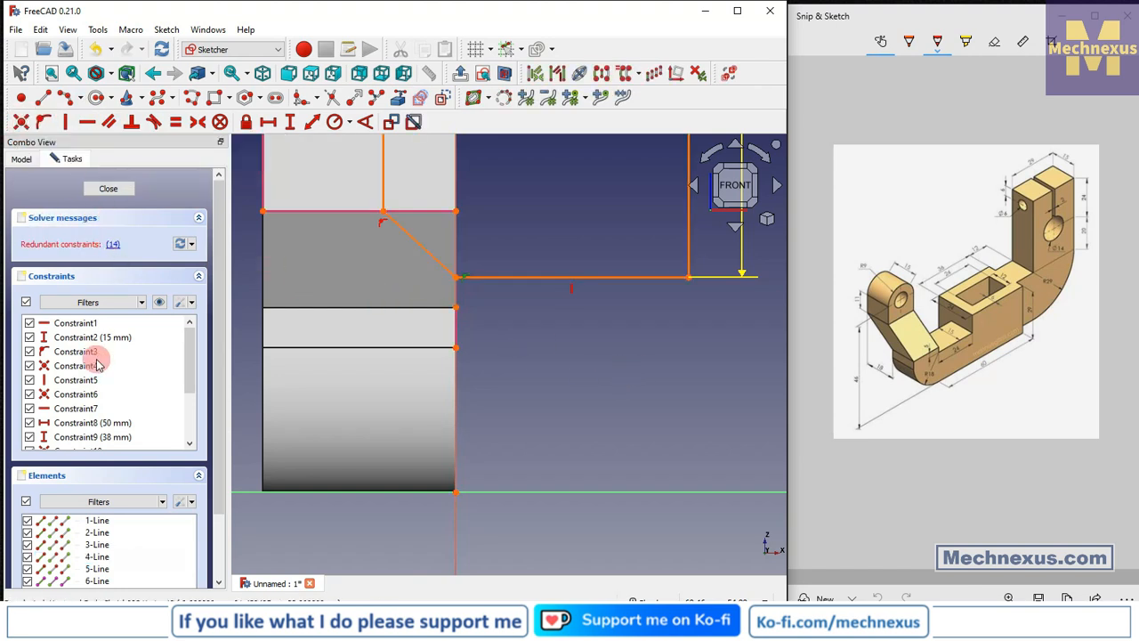
{"action": "scroll", "coordinate": [97, 358], "scroll_direction": "down", "scroll_amount": 5}
{"action": "right_click", "coordinate": [153, 346]}
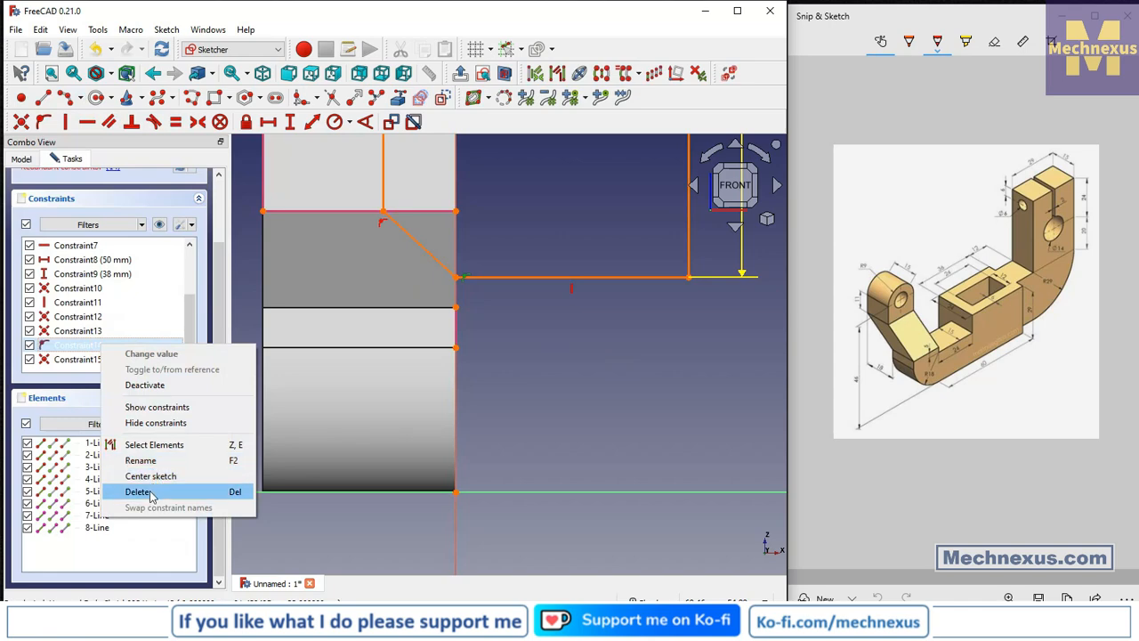
{"action": "left_click", "coordinate": [153, 492]}
{"action": "scroll", "coordinate": [538, 327], "scroll_direction": "down", "scroll_amount": 3}
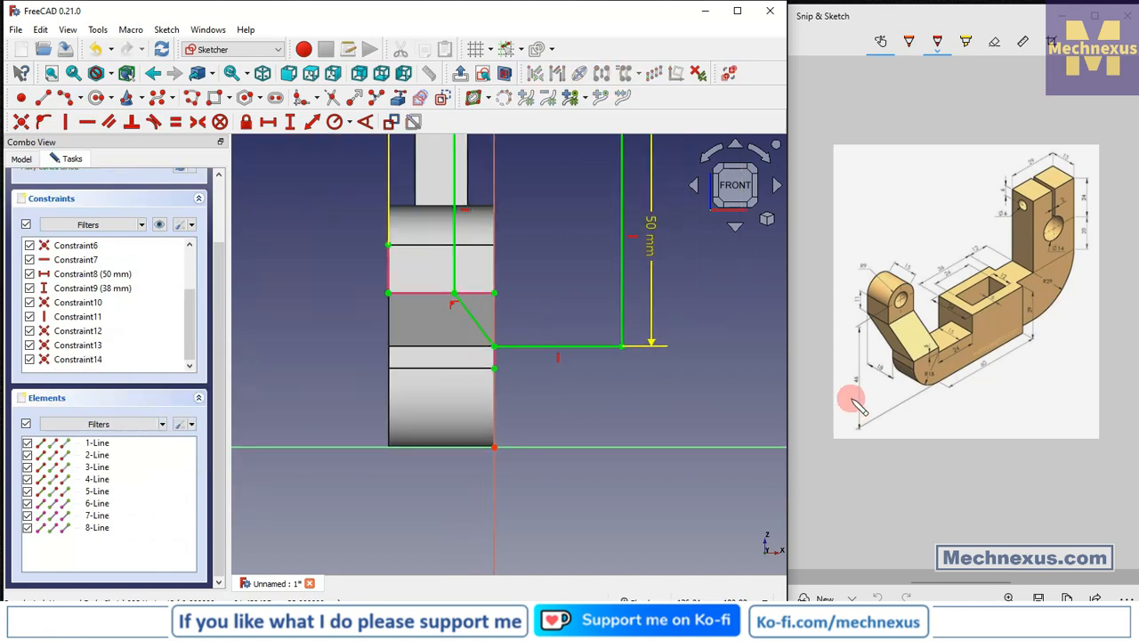
Close the sketch and pocket its profile 40 mm deep.
{"action": "mouse_move", "coordinate": [582, 349]}
{"action": "middle_mouse_down"}
{"action": "mouse_move", "coordinate": [508, 382]}
{"action": "mouse_move", "coordinate": [485, 377]}
{"action": "mouse_move", "coordinate": [484, 356]}
{"action": "middle_mouse_up"}
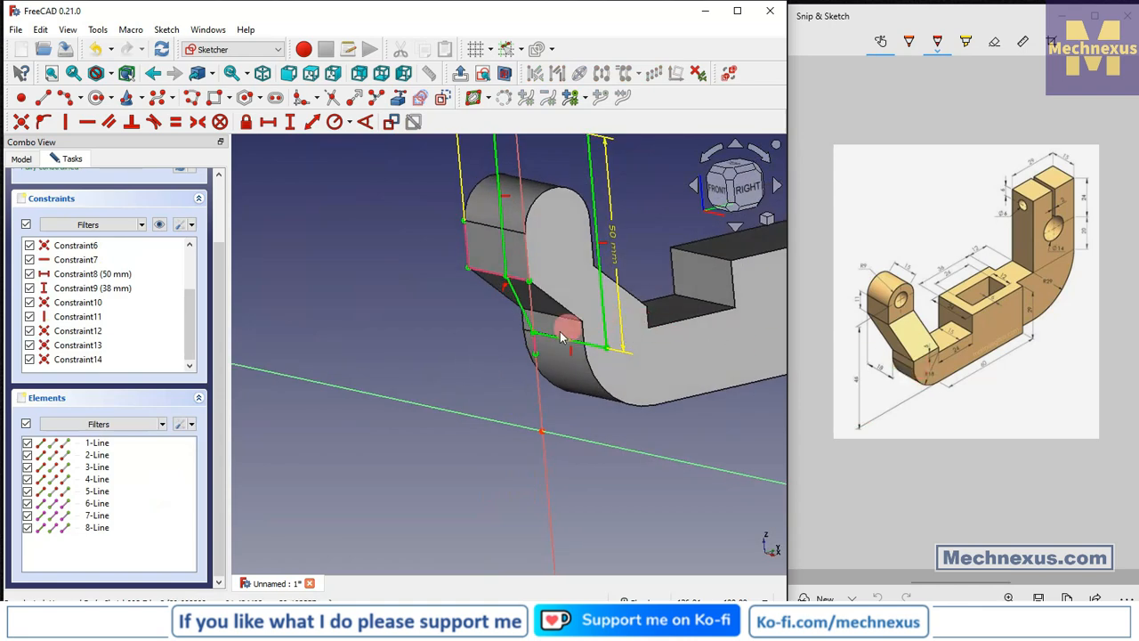
{"action": "mouse_move", "coordinate": [561, 336]}
{"action": "middle_mouse_down"}
{"action": "mouse_move", "coordinate": [628, 326]}
{"action": "mouse_move", "coordinate": [559, 275]}
{"action": "mouse_move", "coordinate": [563, 309]}
{"action": "middle_mouse_up"}
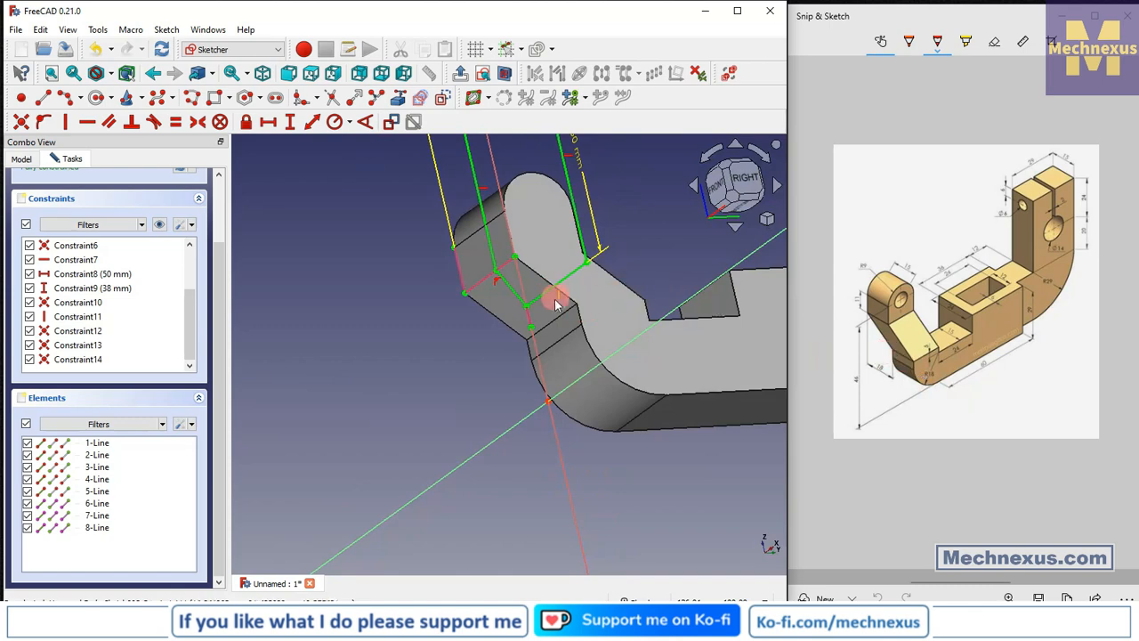
{"action": "middle_click_drag", "start_coordinate": [580, 306], "coordinate": [621, 361]}
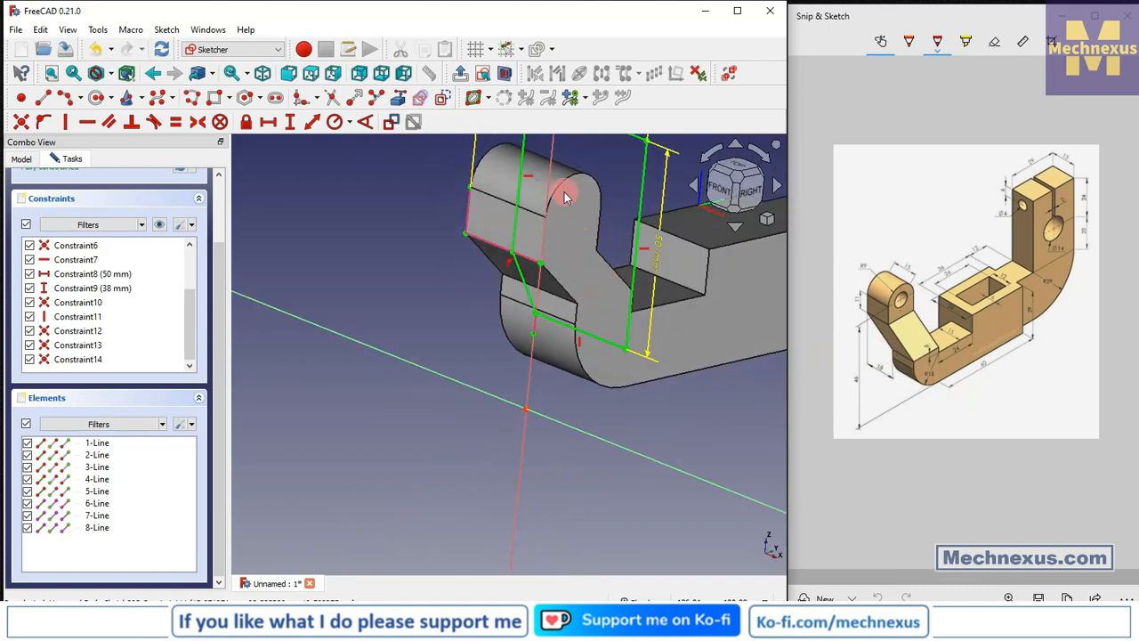
{"action": "mouse_move", "coordinate": [564, 191]}
{"action": "middle_mouse_down"}
{"action": "mouse_move", "coordinate": [526, 430]}
{"action": "mouse_move", "coordinate": [557, 429]}
{"action": "middle_mouse_up"}
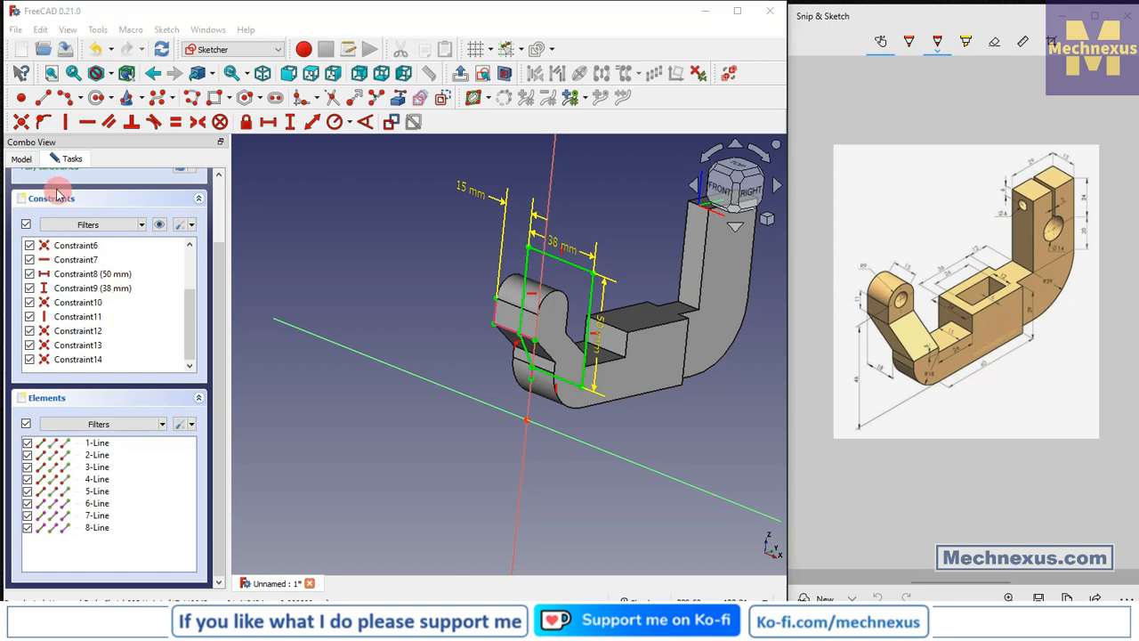
{"action": "scroll", "coordinate": [57, 194], "scroll_direction": "up", "scroll_amount": 5}
{"action": "left_click", "coordinate": [107, 190]}
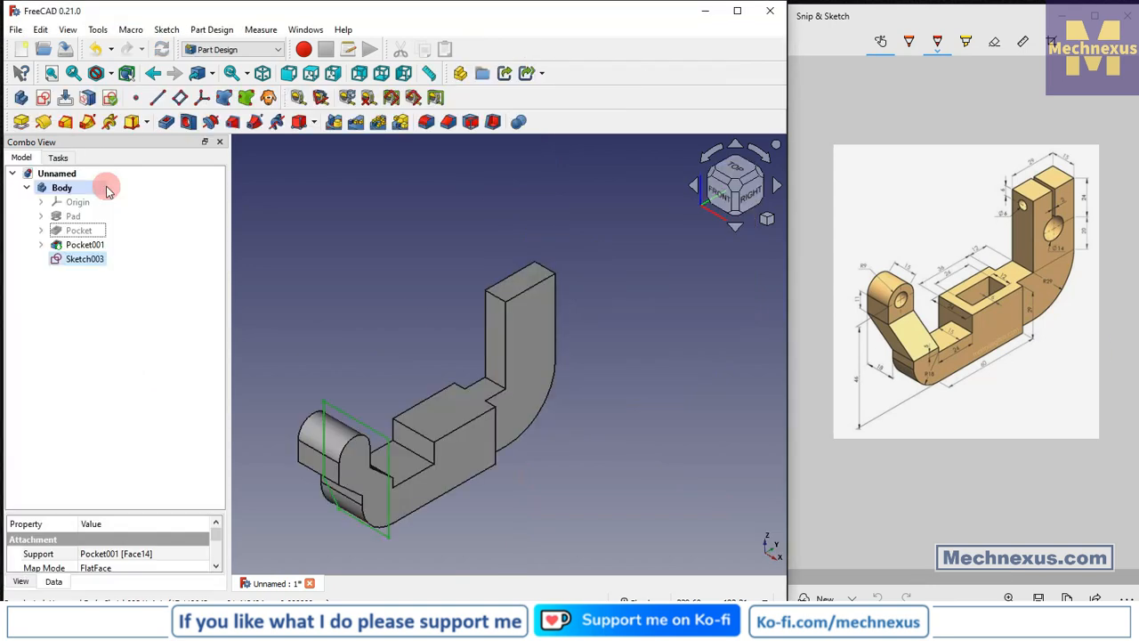
{"action": "left_click", "coordinate": [168, 128]}
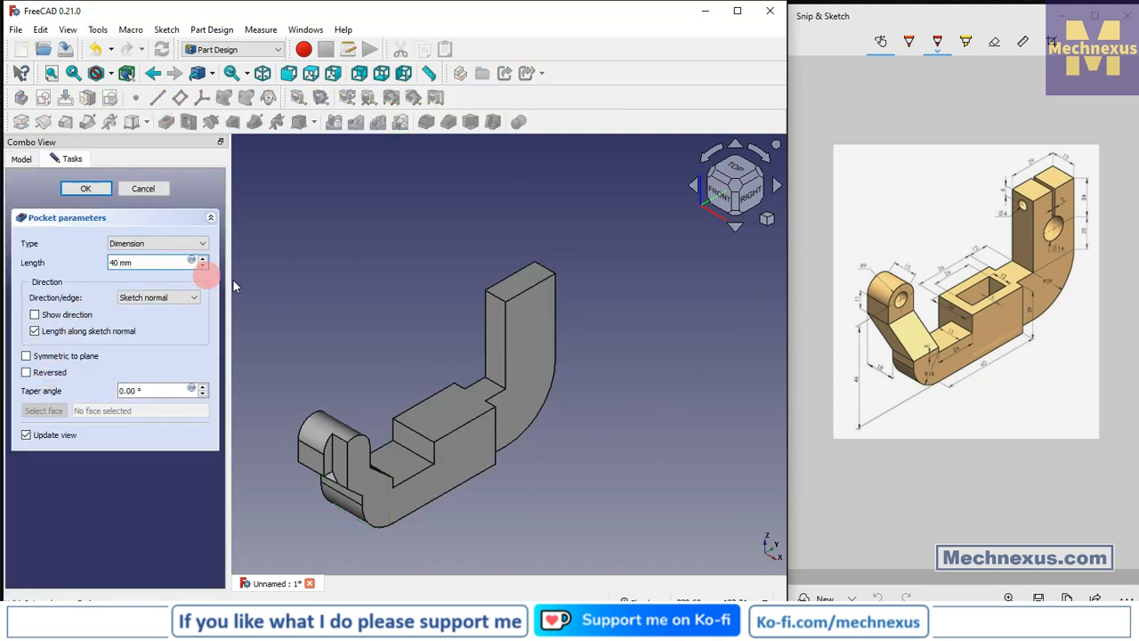
{"action": "left_click", "coordinate": [87, 191]}
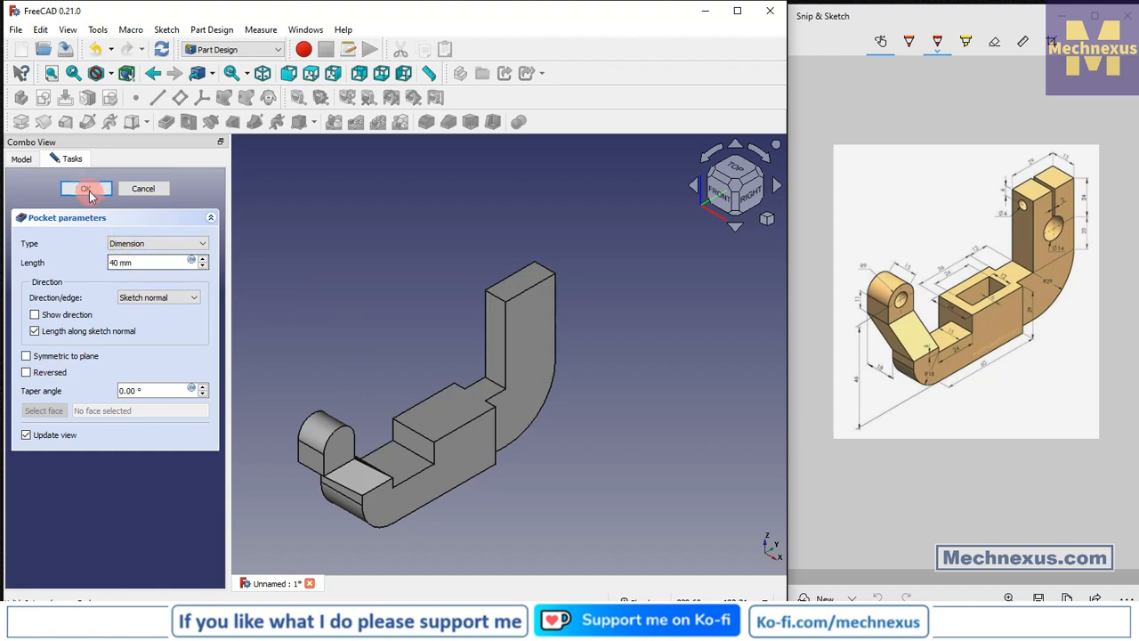
Create a new sketch on the flat face cut by the pocket at the arm's end.
{"action": "middle_click_drag", "start_coordinate": [484, 516], "coordinate": [499, 483]}
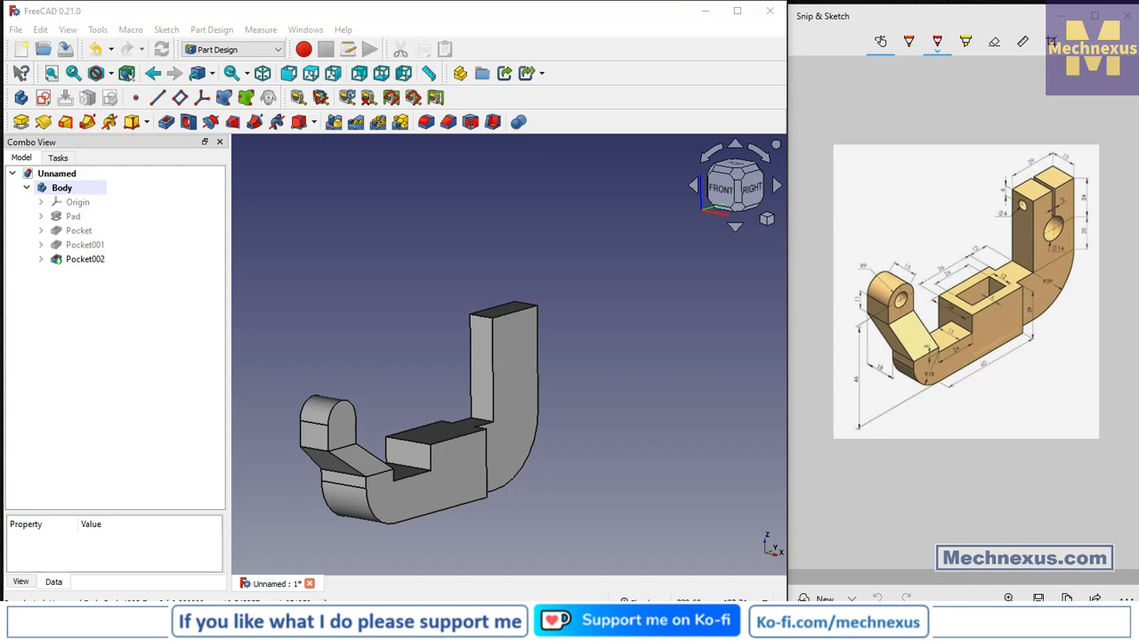
{"action": "left_click", "coordinate": [316, 445]}
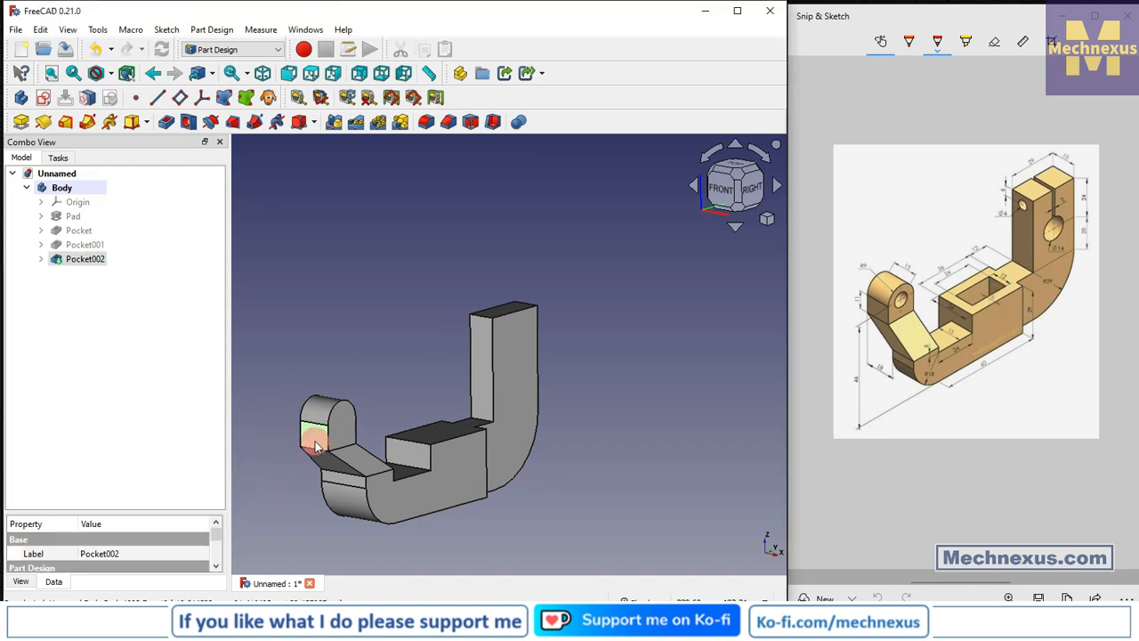
{"action": "left_click", "coordinate": [44, 99]}
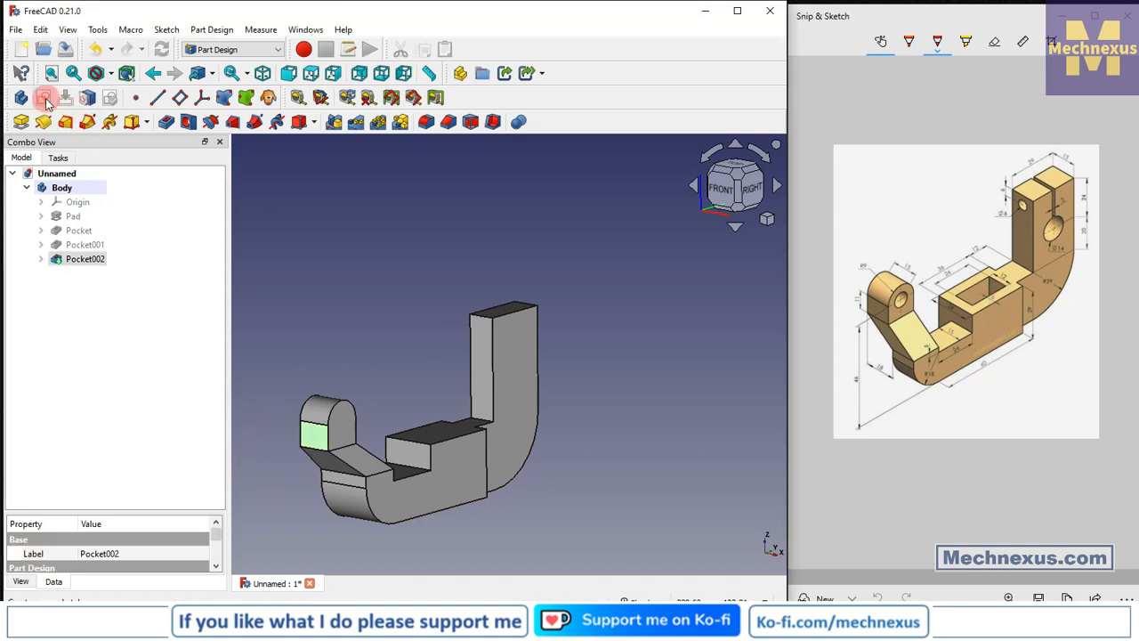
{"action": "left_click", "coordinate": [769, 221]}
{"action": "left_click", "coordinate": [799, 270]}
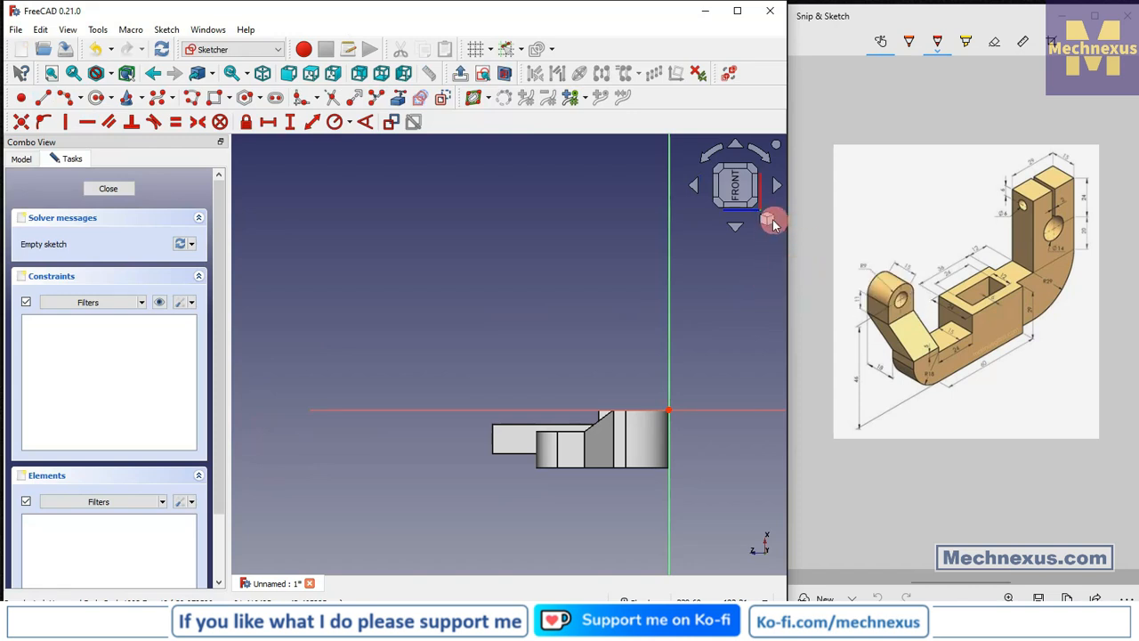
{"action": "left_click", "coordinate": [773, 224]}
{"action": "left_click", "coordinate": [808, 258]}
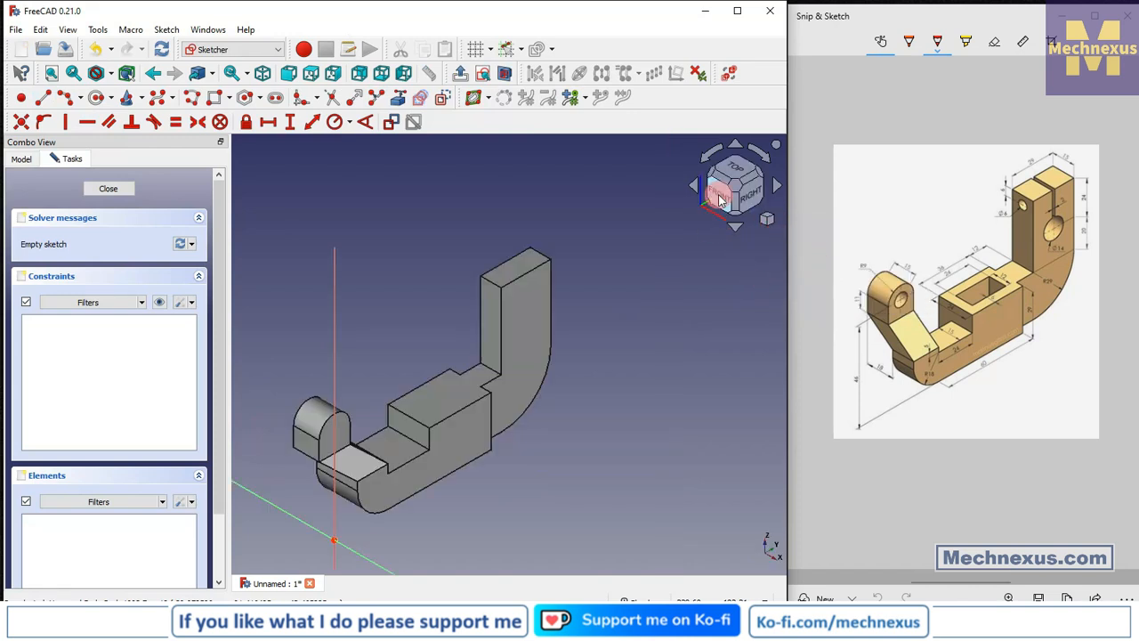